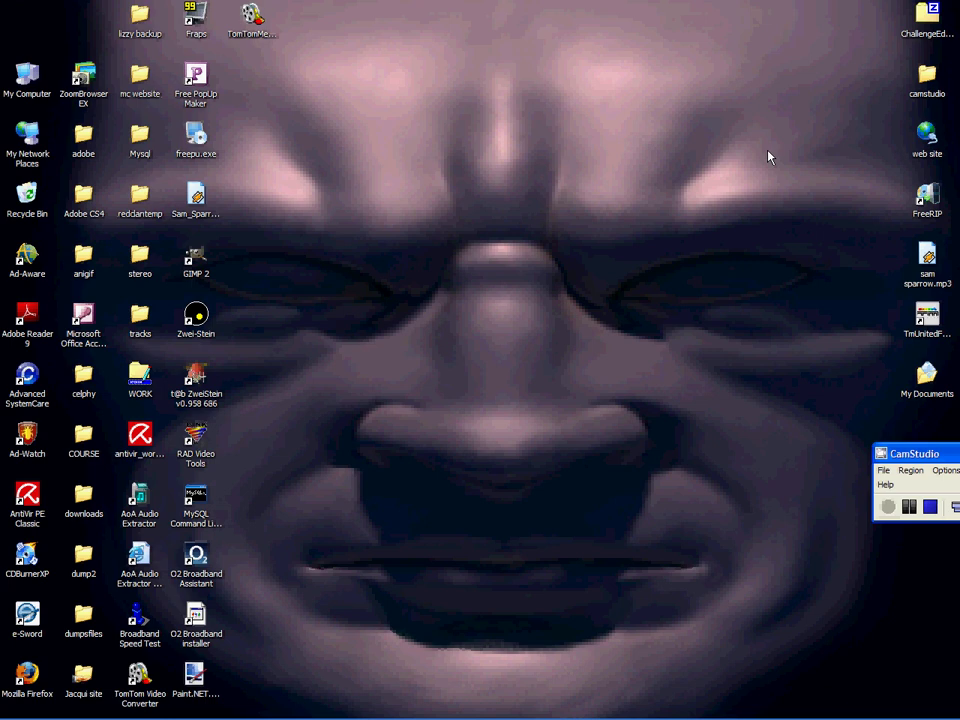
# Open FreeRIP from the desktop and switch it from ripping to the audio file Converter mode
pyautogui.doubleClick(928, 197)
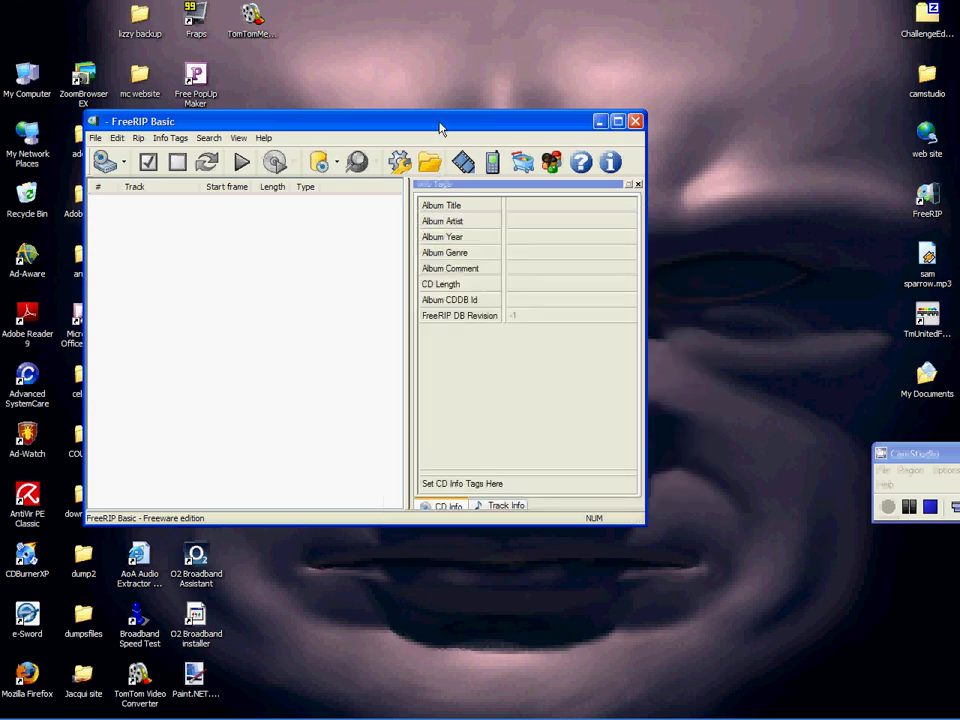
pyautogui.moveTo(402, 123); pyautogui.dragTo(553, 101)
pyautogui.click(271, 139)
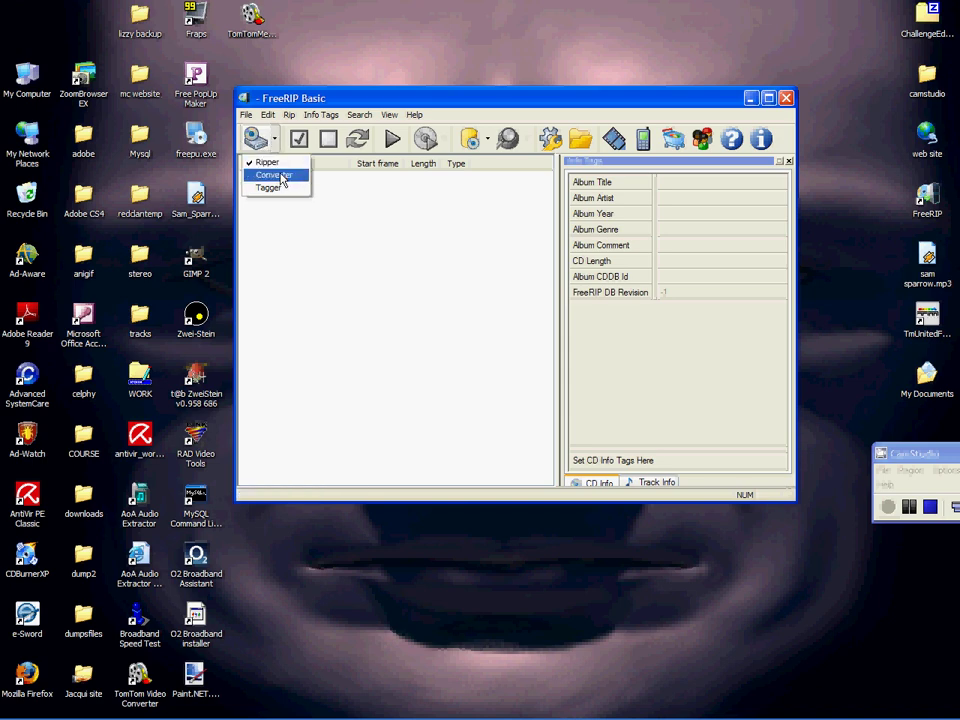
pyautogui.click(280, 176)
# Add sam sparrow.mp3 from the desktop to the converter's track list
pyautogui.click(927, 258)
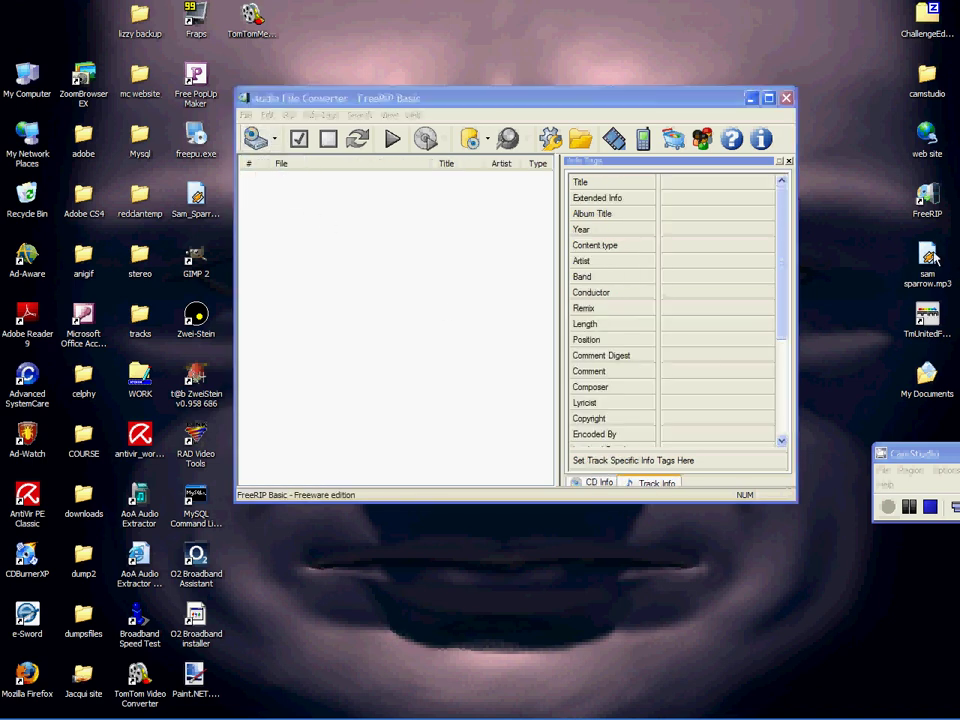
pyautogui.moveTo(927, 258); pyautogui.dragTo(872, 256)
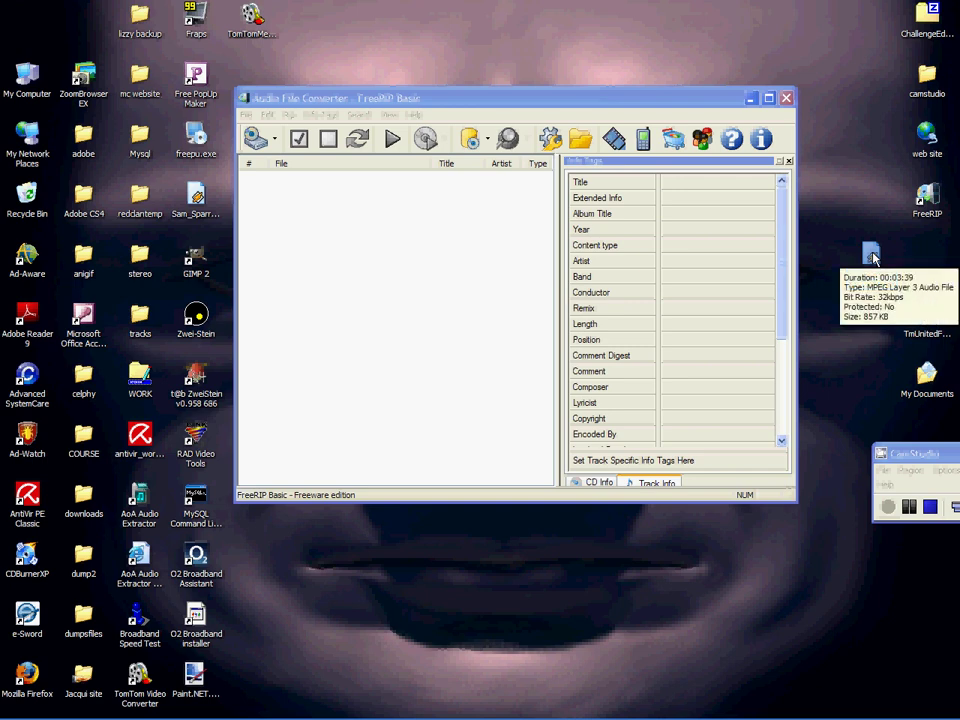
pyautogui.moveTo(872, 257); pyautogui.dragTo(323, 200)
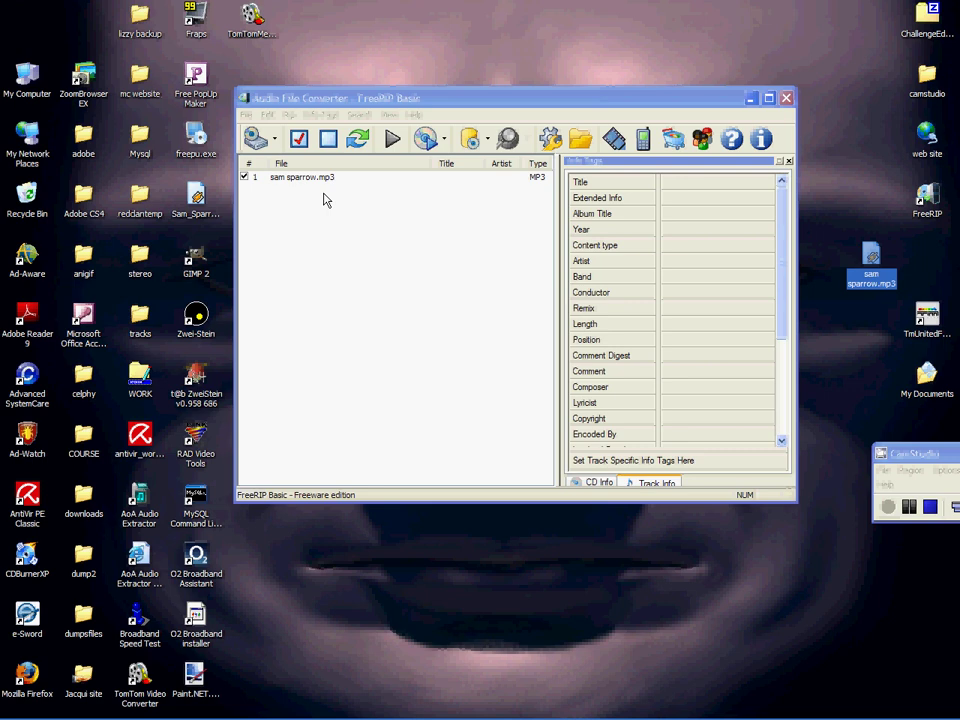
pyautogui.click(323, 200)
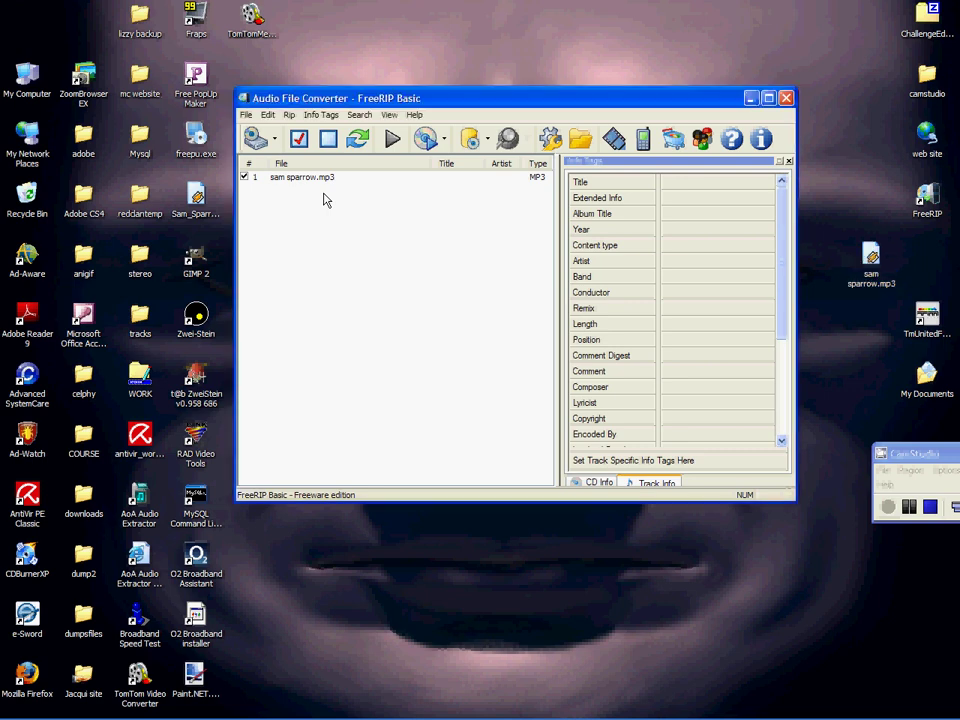
# Convert the selected sam sparrow.mp3 track to Vorbis, dismiss the progress report and close FreeRIP
pyautogui.click(290, 115)
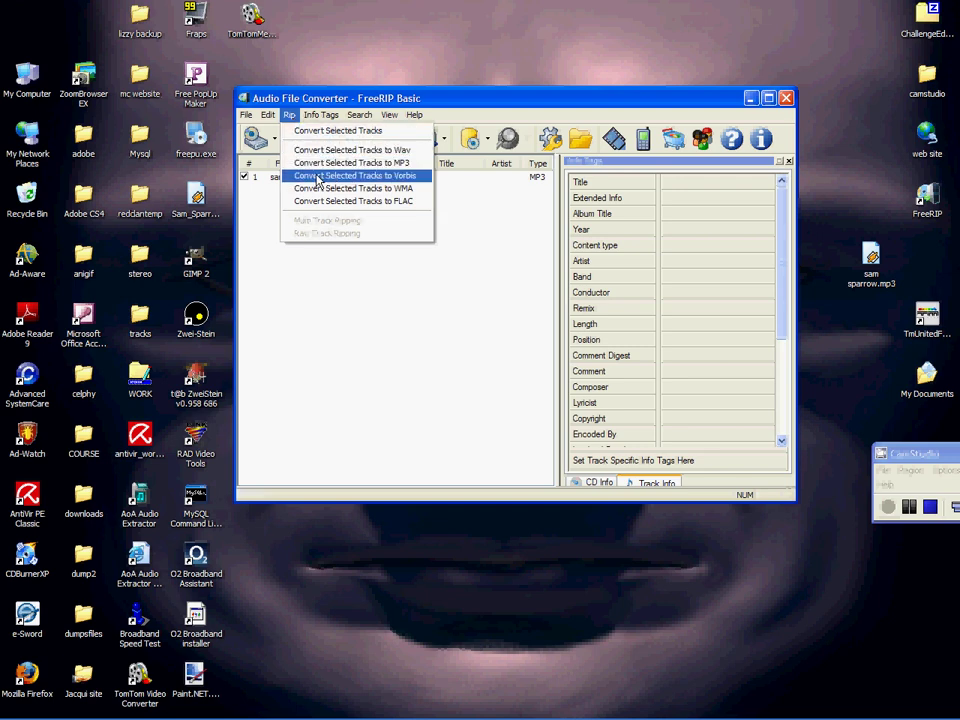
pyautogui.click(399, 177)
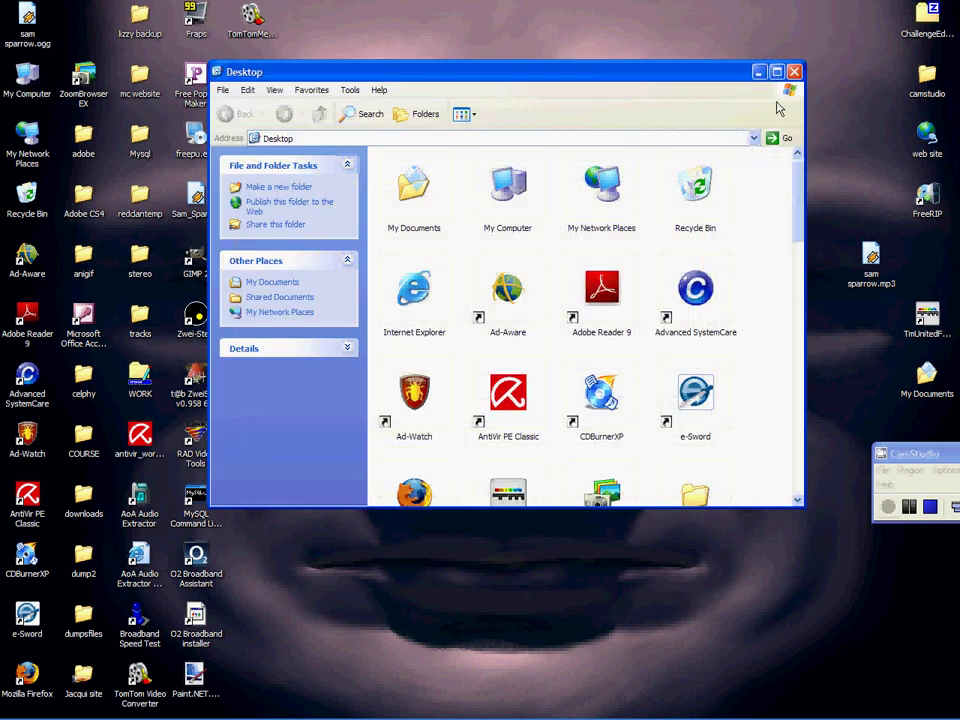
pyautogui.click(794, 72)
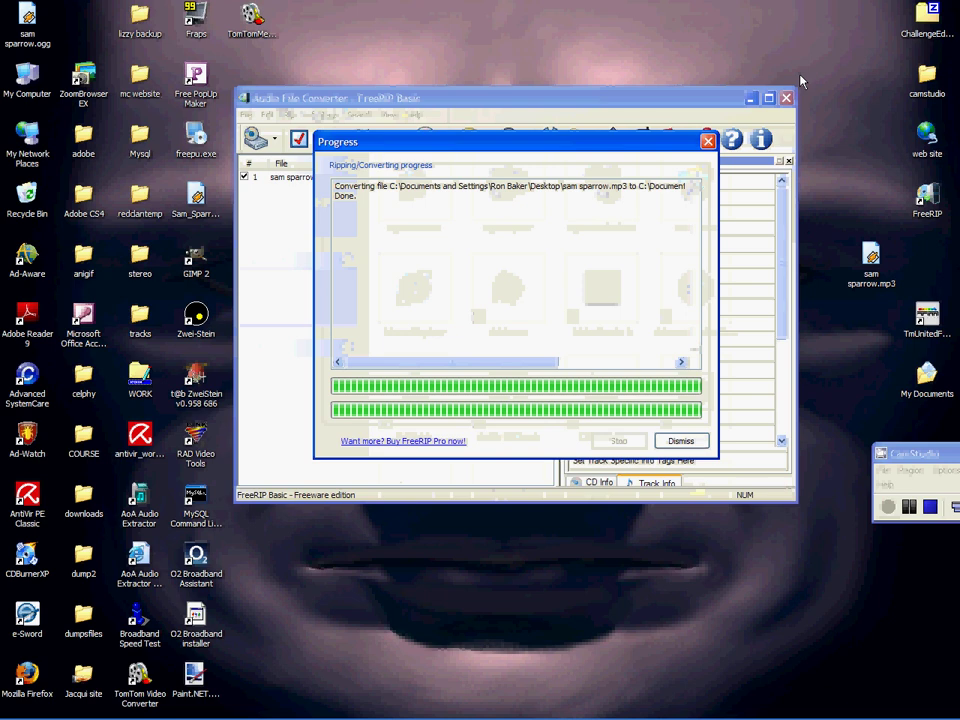
pyautogui.click(680, 440)
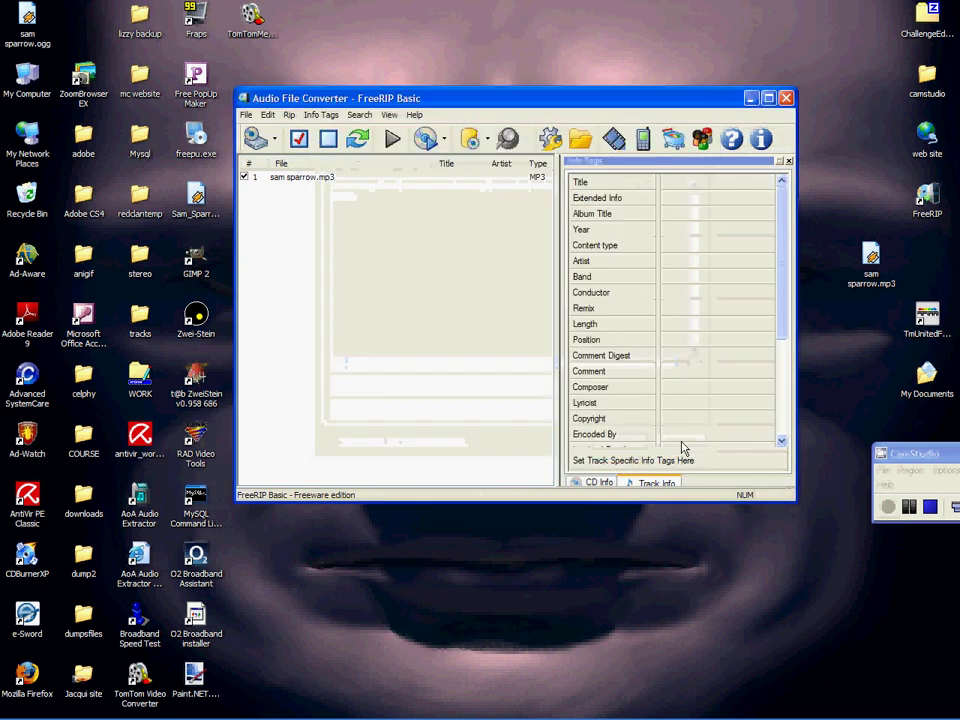
pyautogui.hotkey('alt', 'F4')
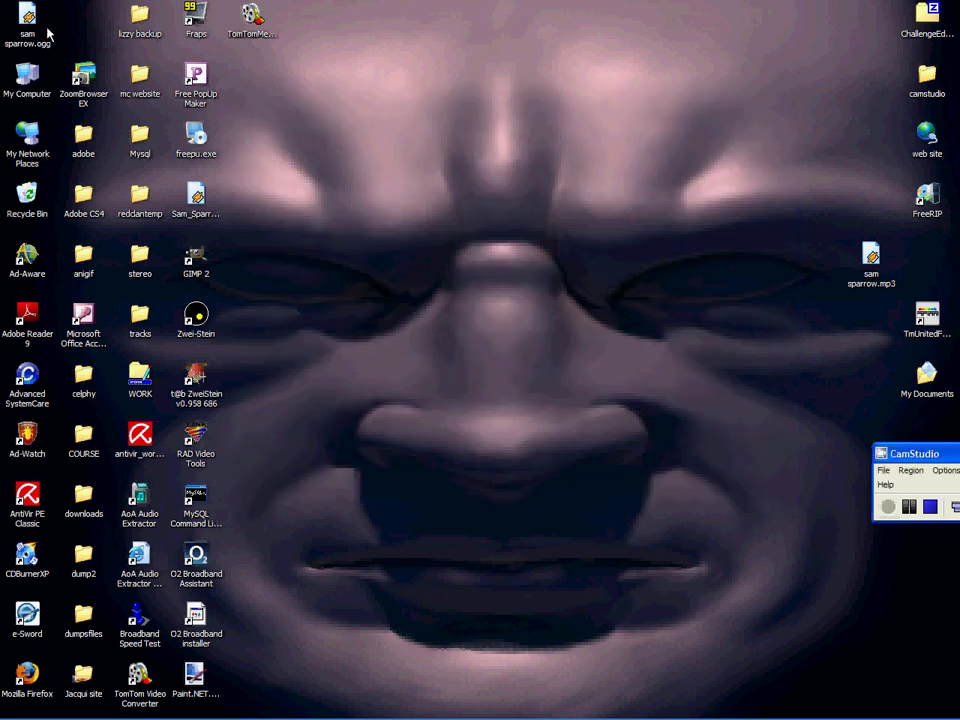
# Move sam sparrow.ogg below sam sparrow.mp3 on the desktop and send the MP3 to the Recycle Bin
pyautogui.moveTo(27, 22); pyautogui.dragTo(862, 328)
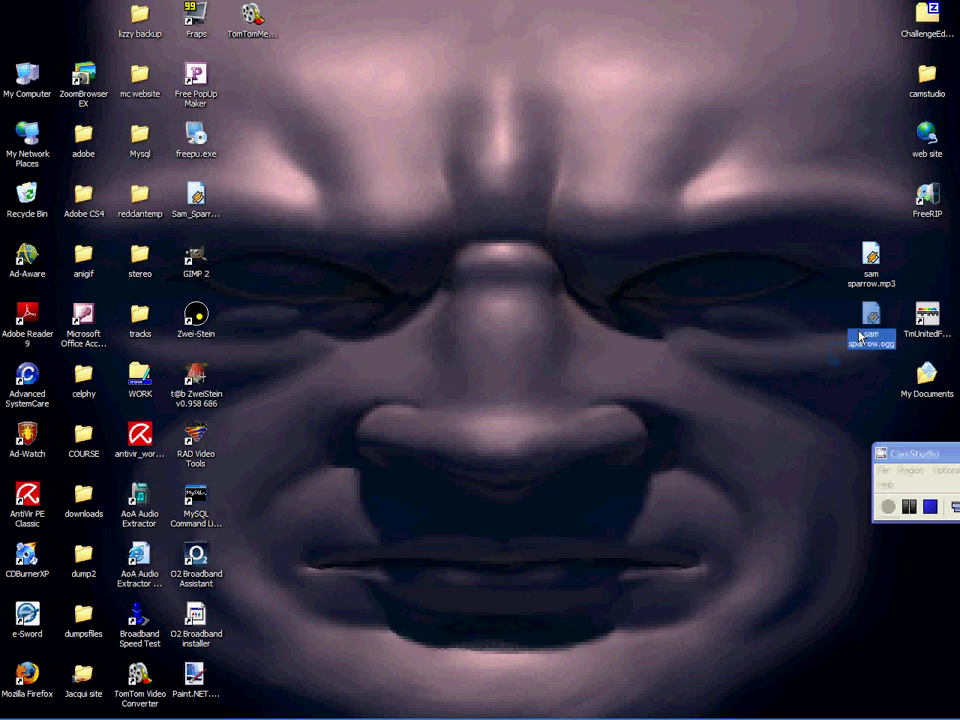
pyautogui.click(873, 262)
pyautogui.press('Delete')
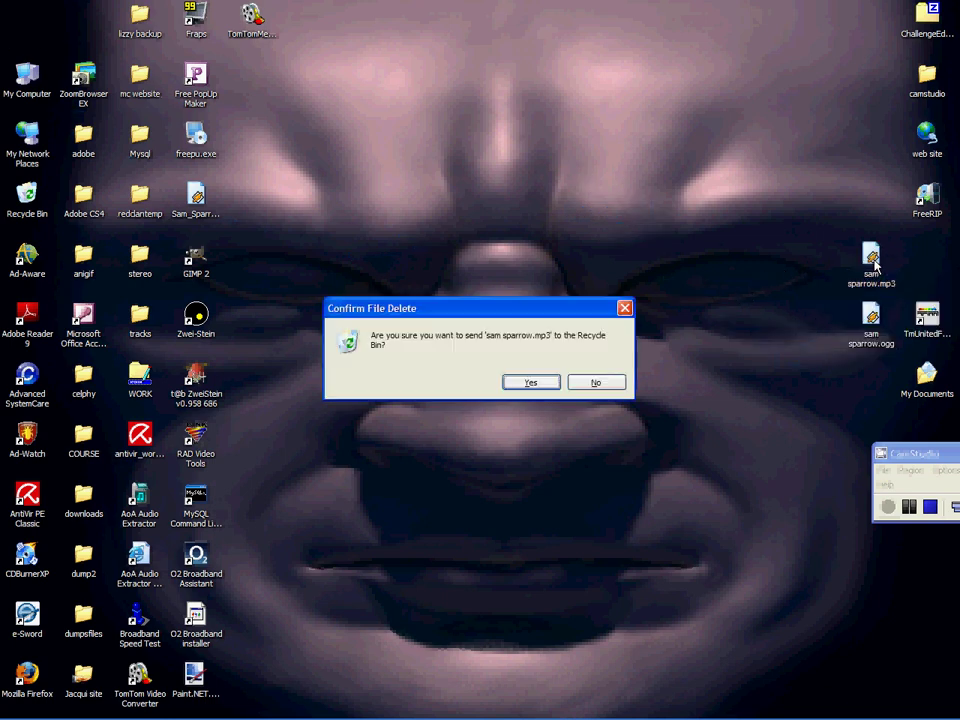
pyautogui.click(531, 383)
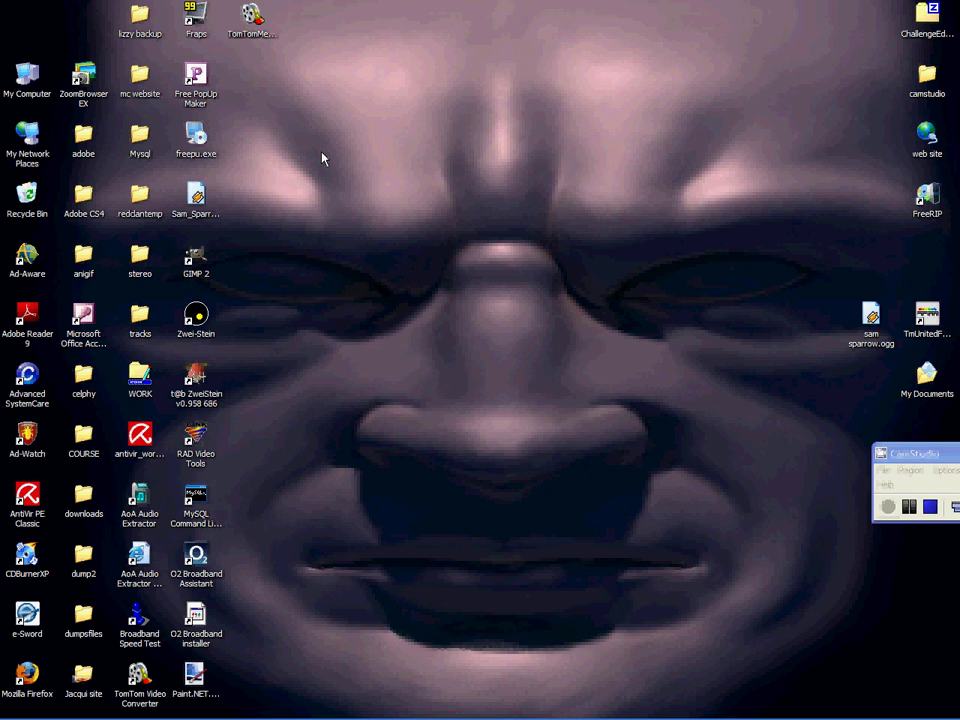
# Bring up the running TrackMania United Forever game and quit it
pyautogui.click(926, 318)
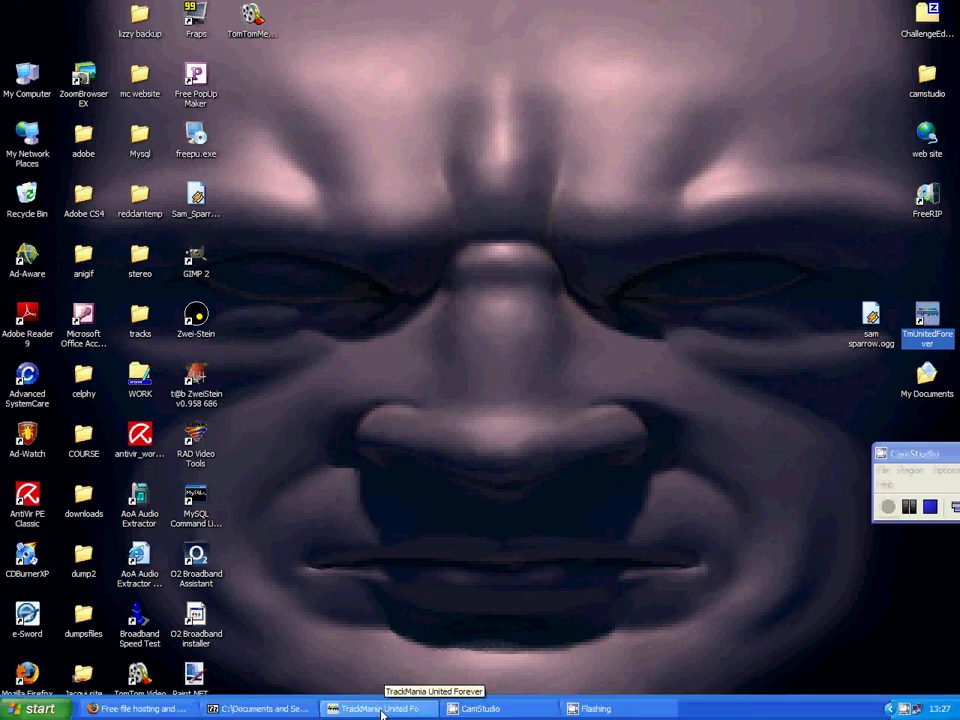
pyautogui.click(386, 707)
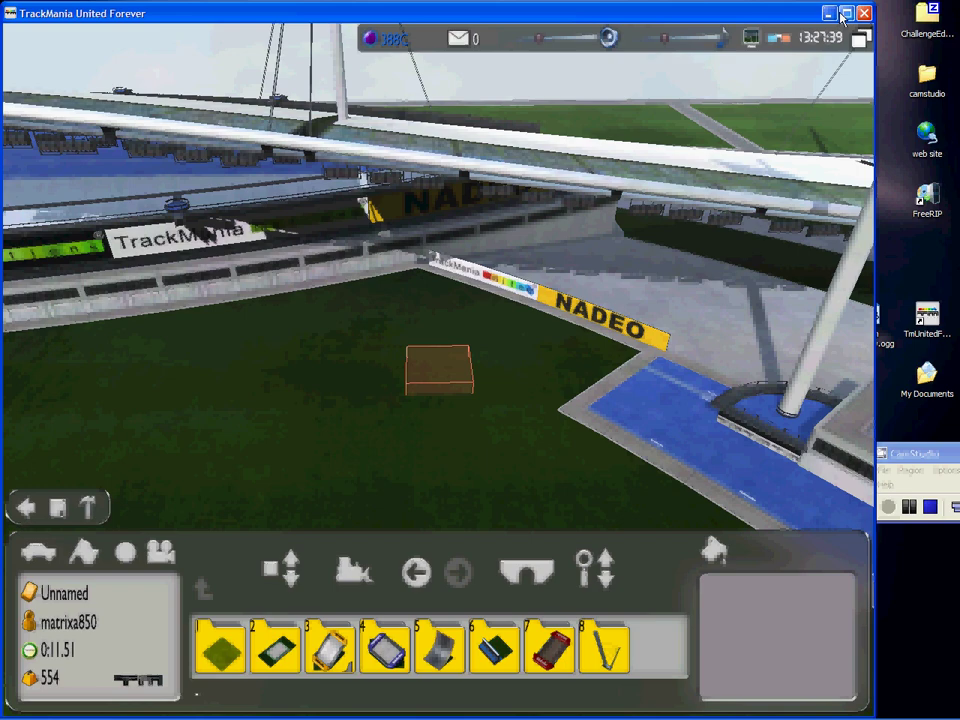
pyautogui.click(865, 13)
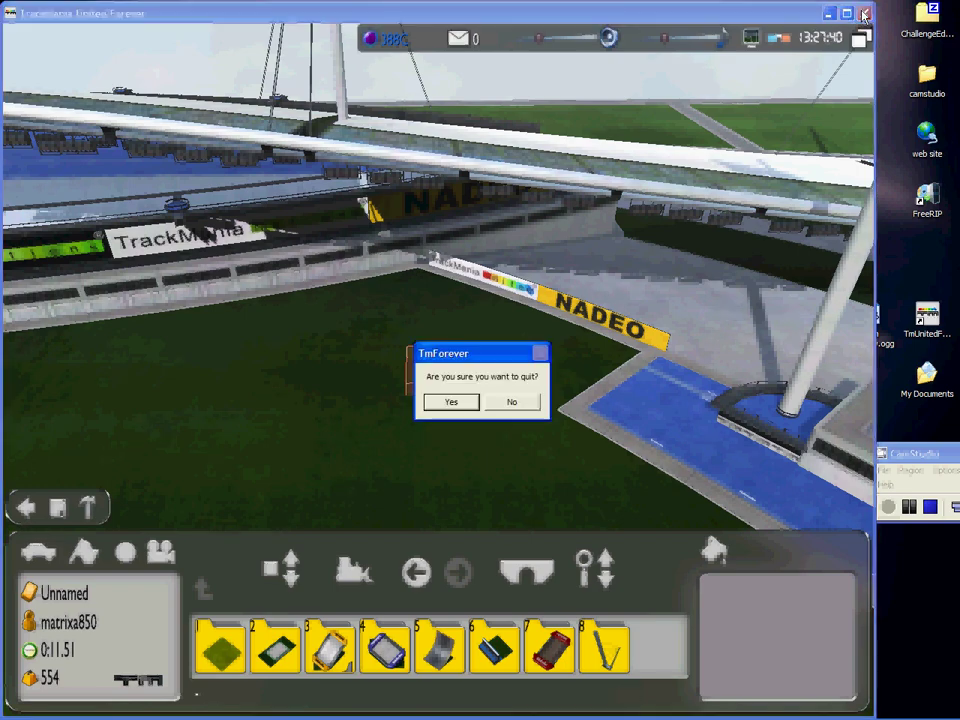
pyautogui.click(460, 402)
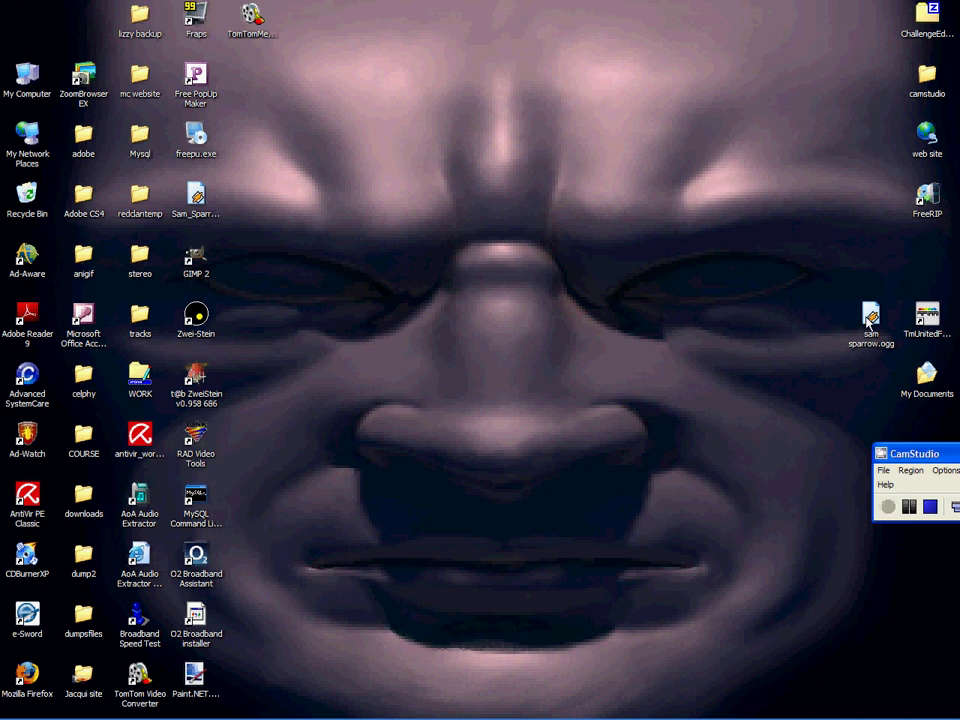
# Start the TrackMania United Forever launcher and open the Convert Music importer in its Custom Data tools
pyautogui.click(930, 318)
pyautogui.doubleClick(930, 318)
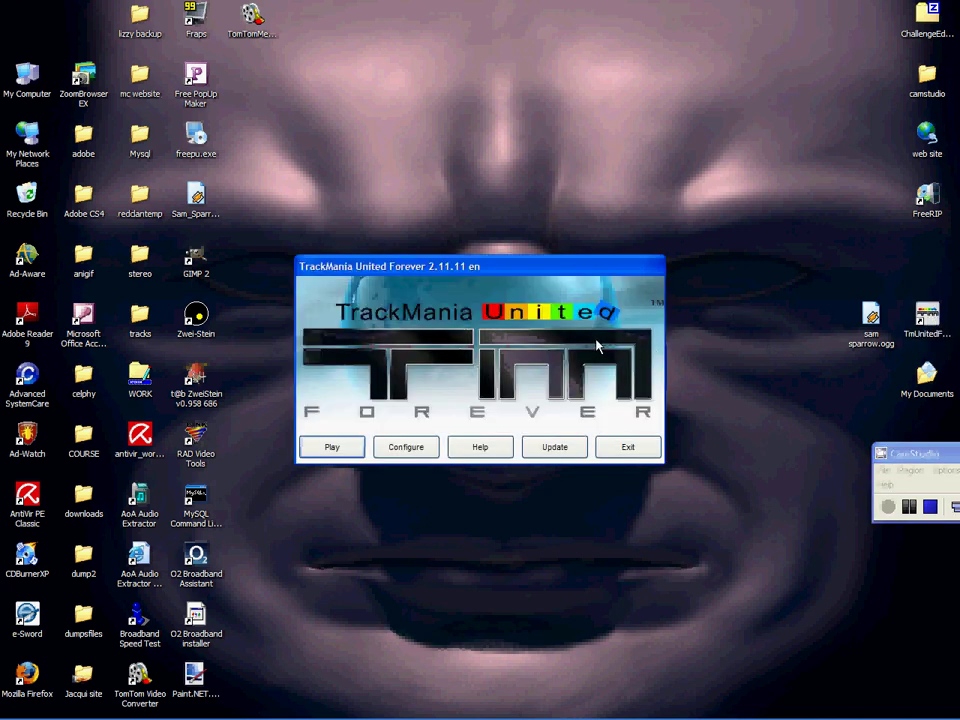
pyautogui.click(406, 447)
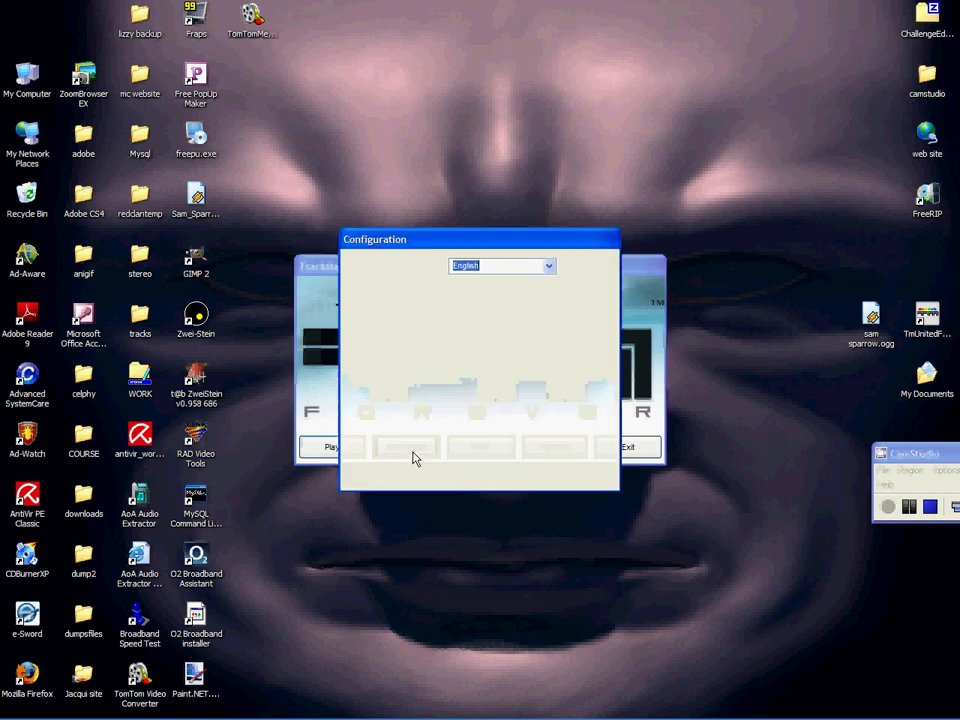
pyautogui.click(412, 465)
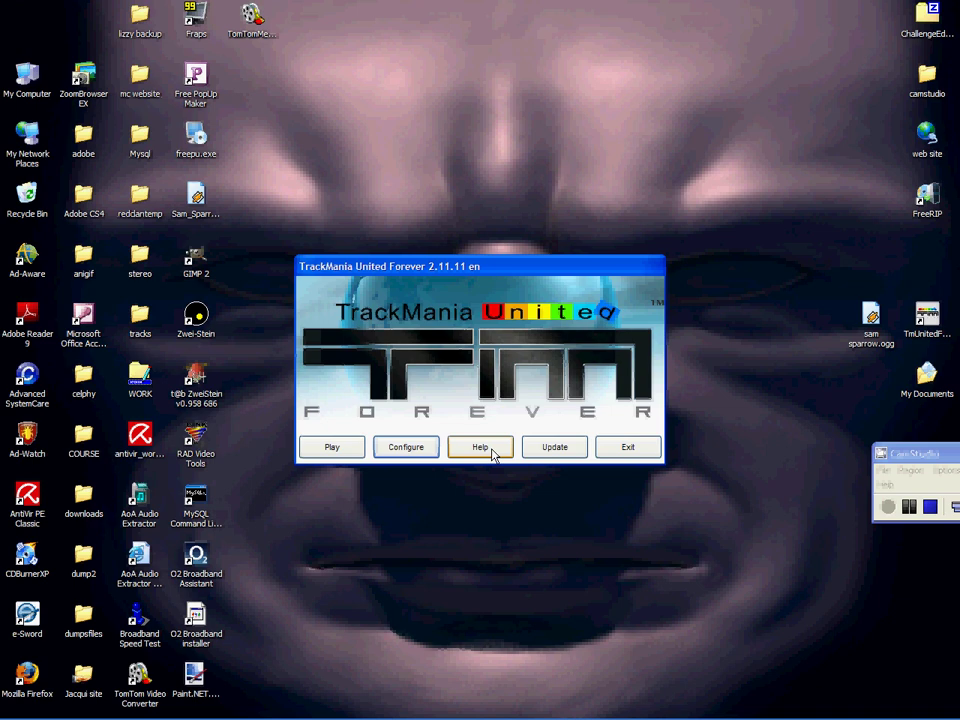
pyautogui.click(490, 450)
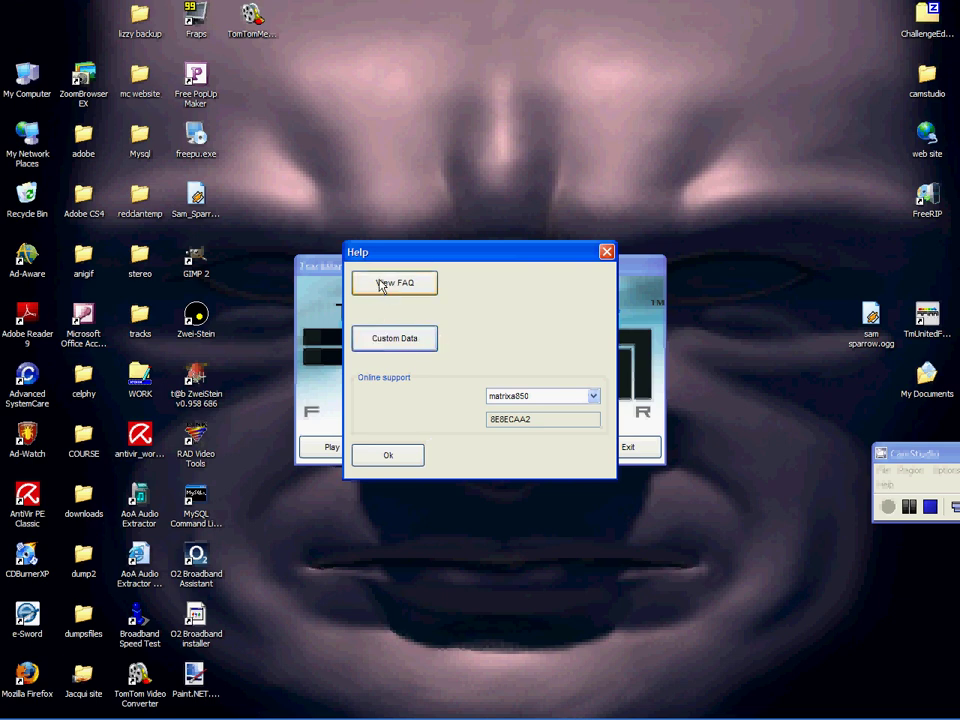
pyautogui.click(394, 339)
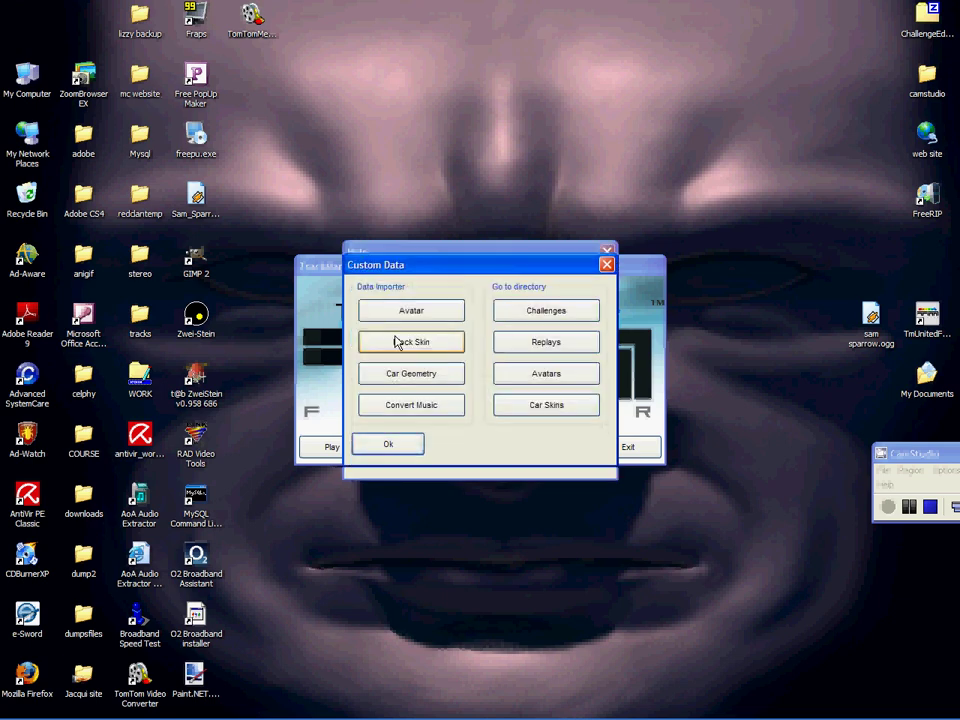
pyautogui.click(427, 405)
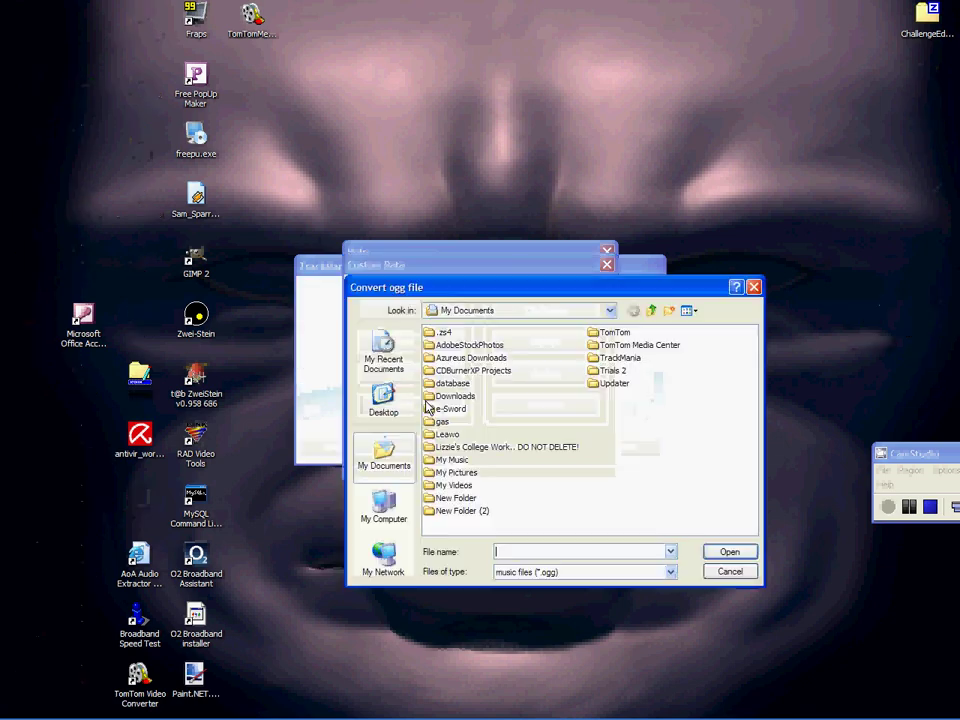
# Convert sam sparrow.ogg from the Desktop folder into TrackMania challenge music and acknowledge the conversion
pyautogui.click(609, 311)
pyautogui.click(611, 312)
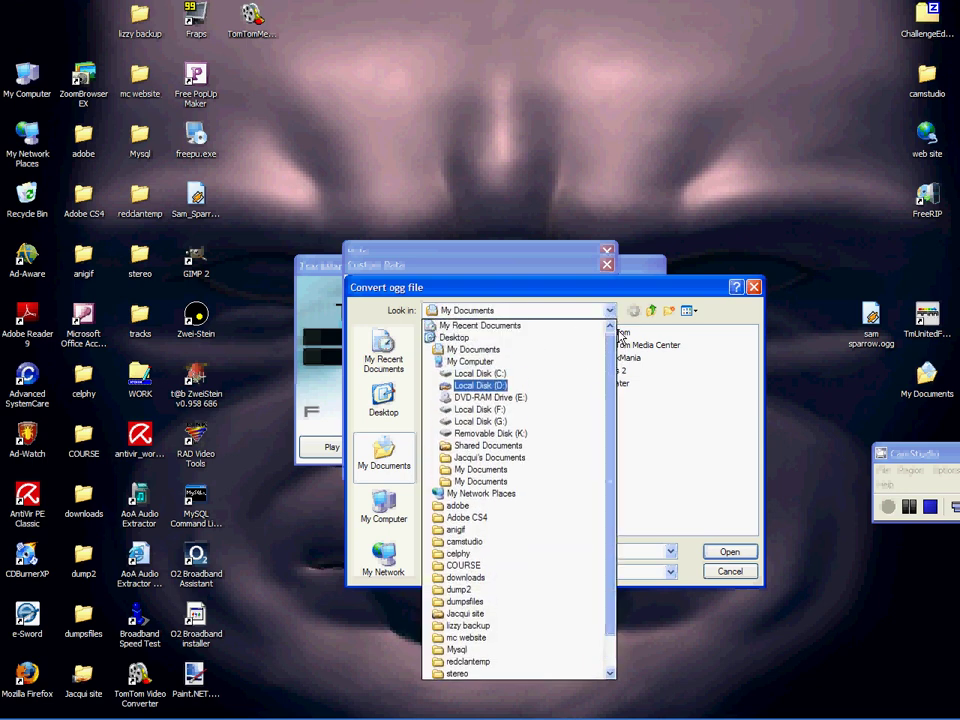
pyautogui.click(460, 325)
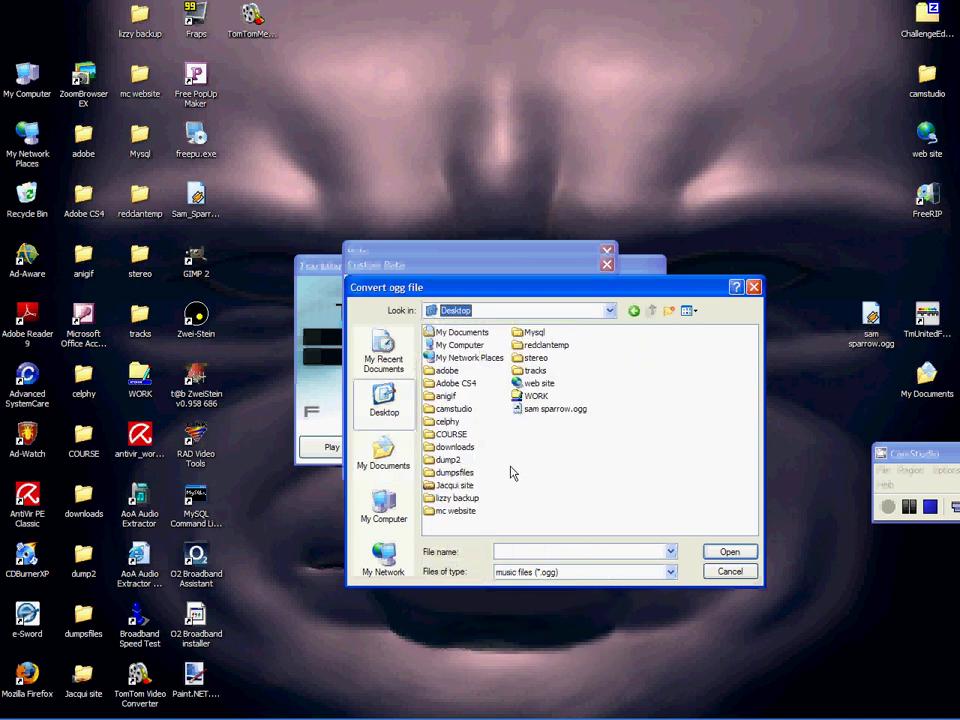
pyautogui.click(540, 410)
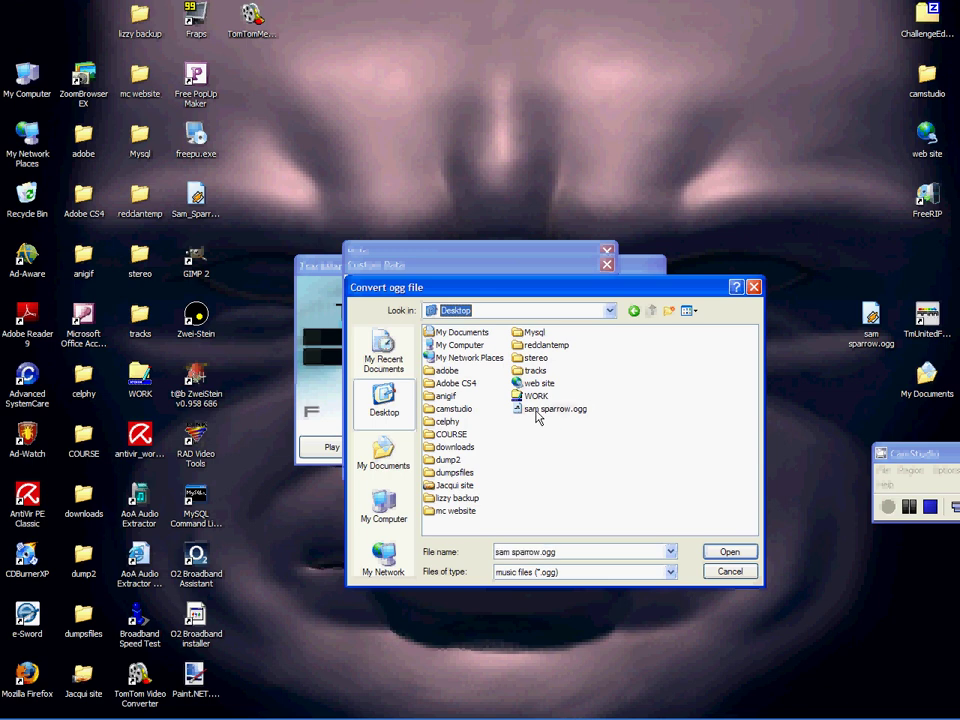
pyautogui.click(728, 553)
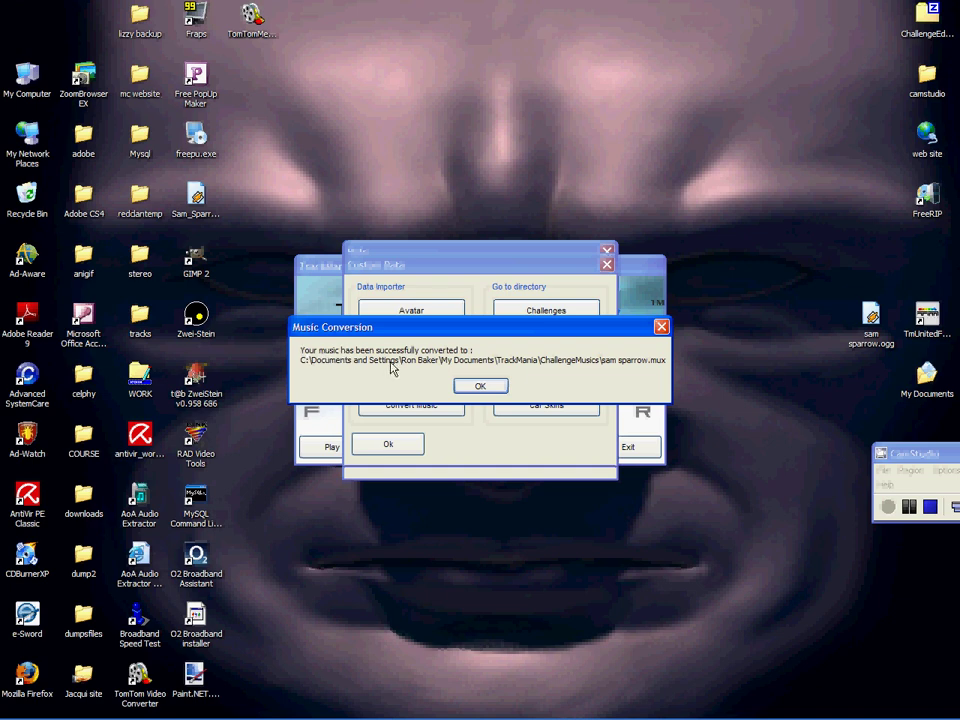
pyautogui.click(487, 387)
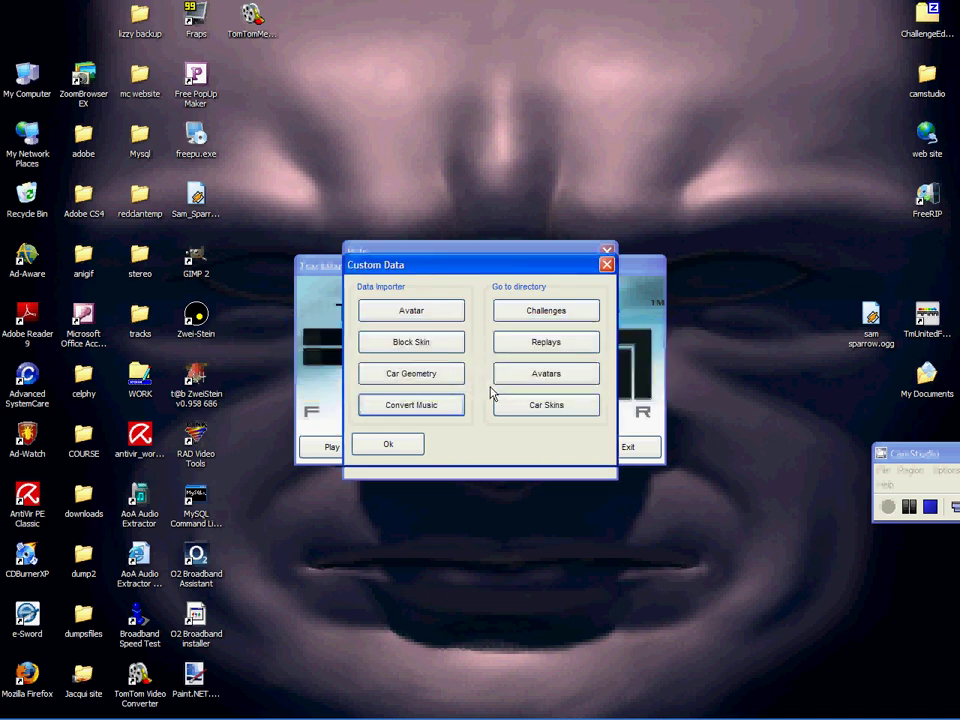
# Close the Custom Data and Help dialogs and exit the TrackMania launcher
pyautogui.click(402, 446)
pyautogui.click(404, 513)
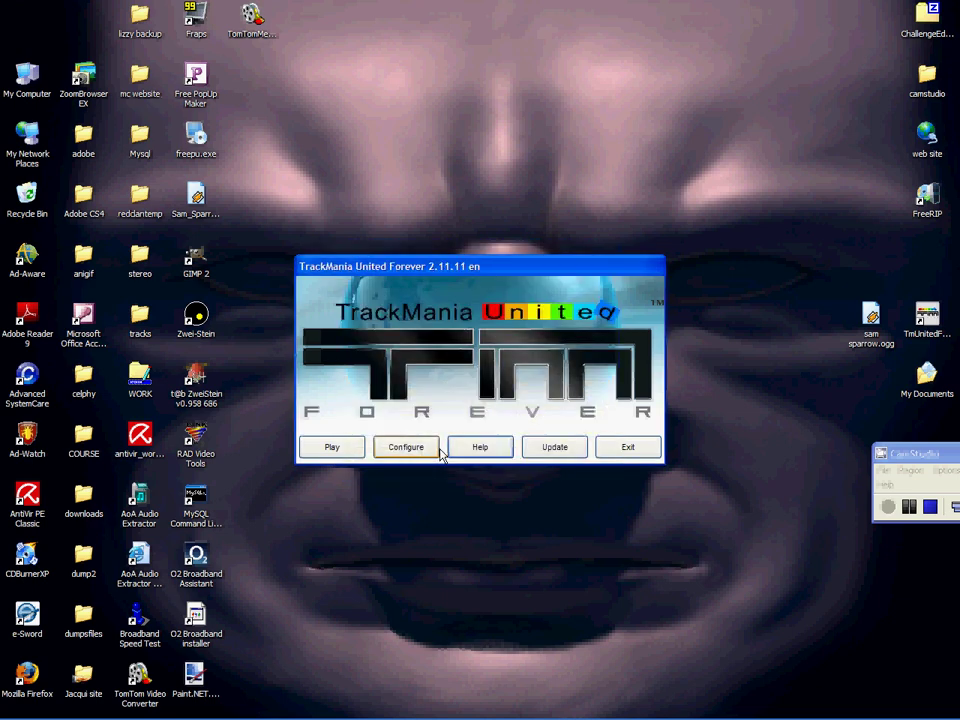
pyautogui.click(615, 450)
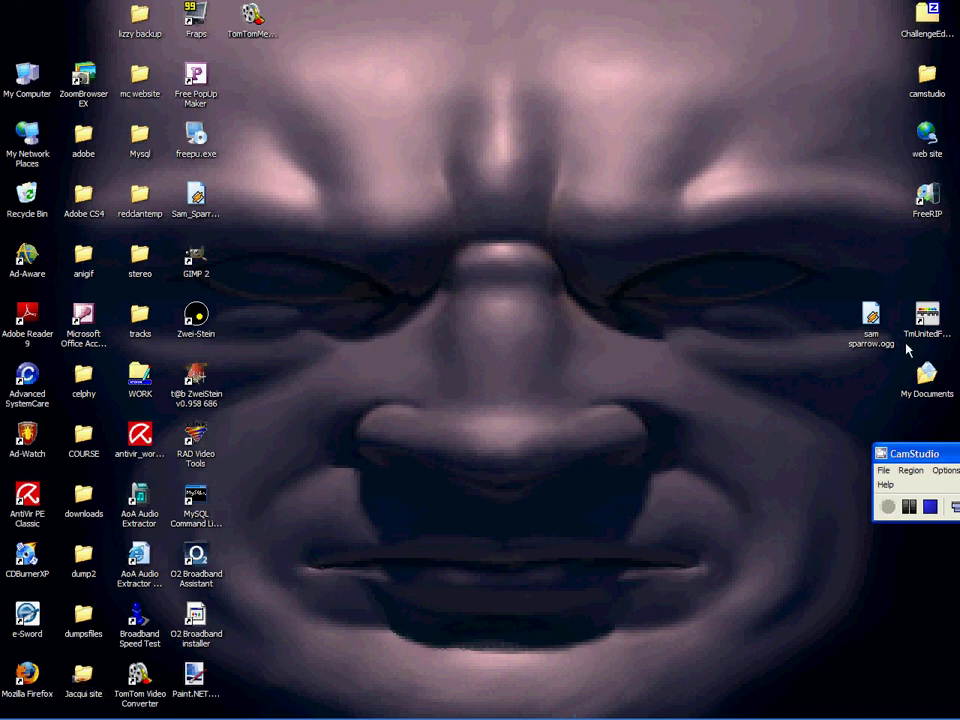
# Open the ChallengeMusics folder inside My Documents\TrackMania to check for the converted music file
pyautogui.doubleClick(928, 378)
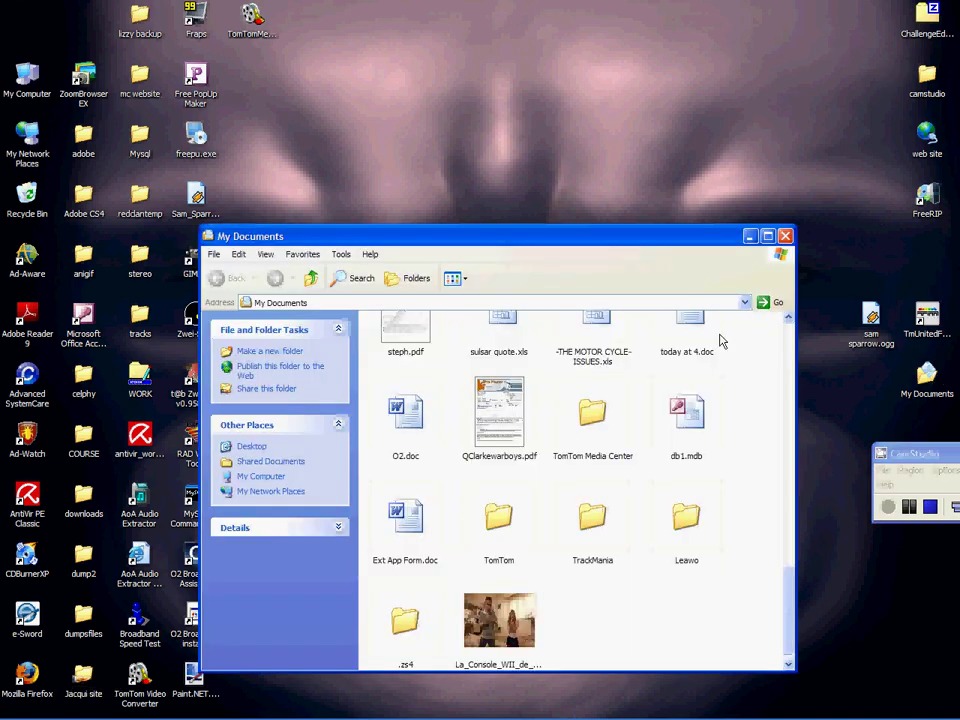
pyautogui.click(594, 528)
pyautogui.doubleClick(597, 530)
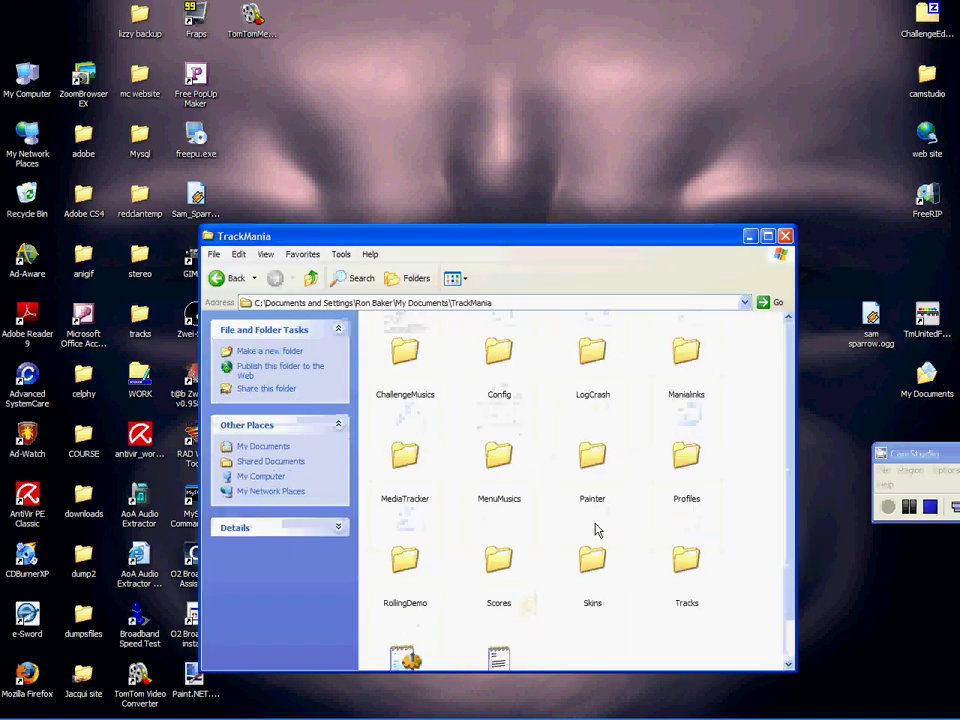
pyautogui.doubleClick(416, 364)
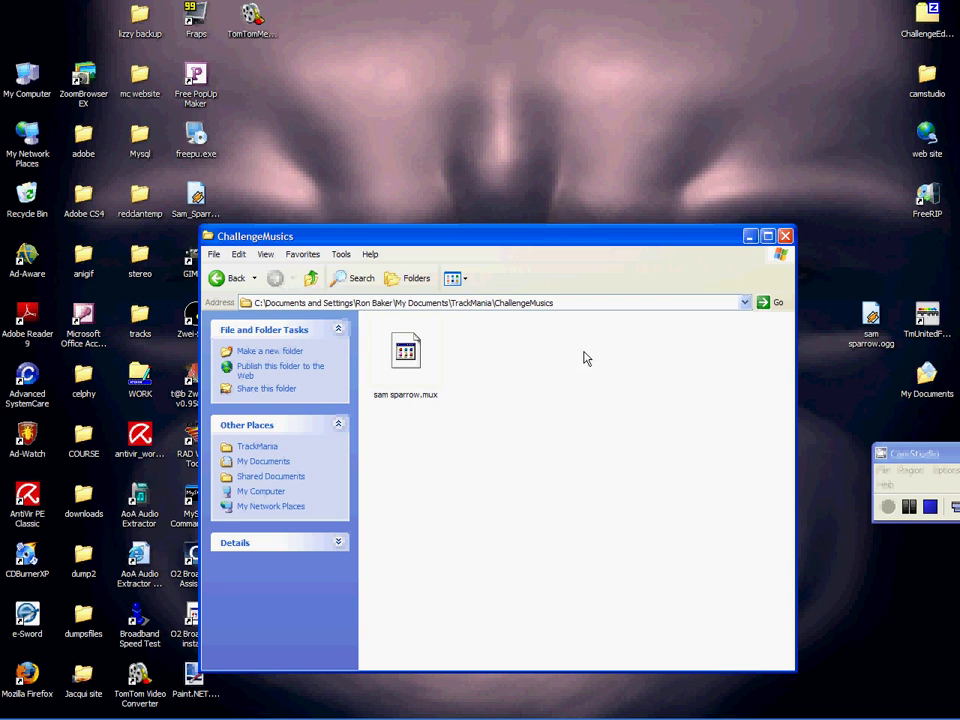
# Delete sam sparrow.ogg from the desktop and confirm sending it to the Recycle Bin
pyautogui.click(876, 318)
pyautogui.rightClick(877, 319)
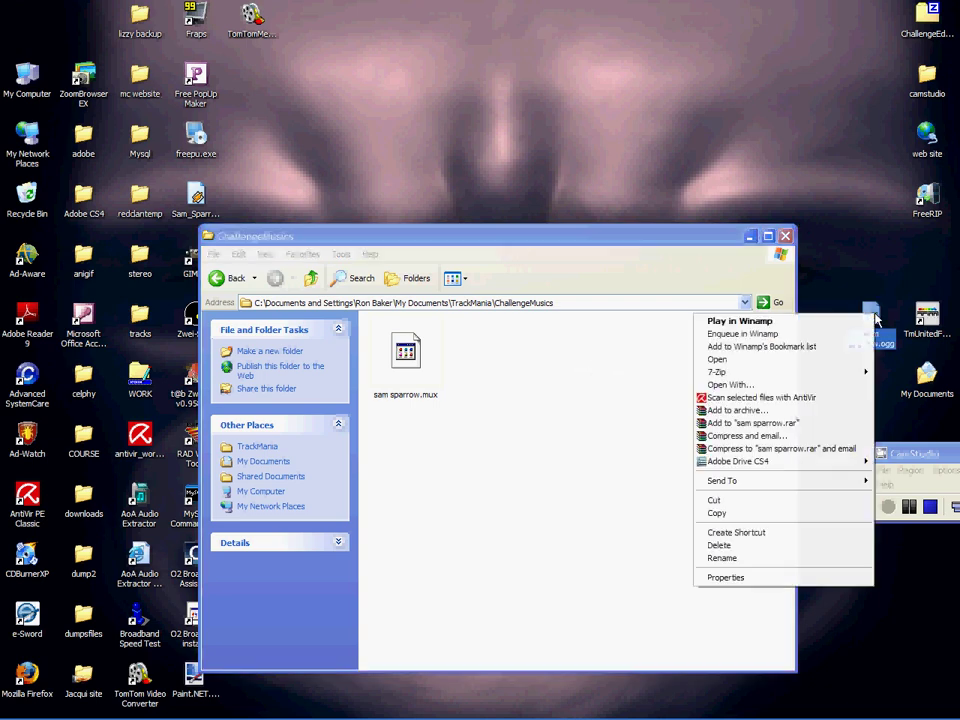
pyautogui.click(737, 547)
pyautogui.click(544, 381)
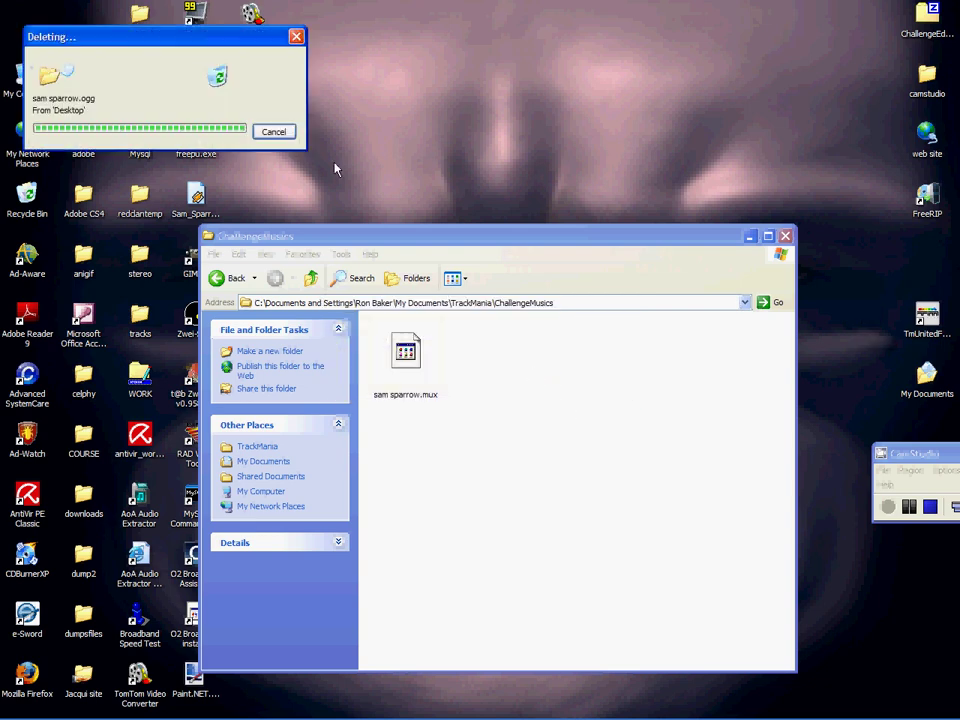
# Switch to Firefox showing the FileDEN site and arrange its window beside the ChallengeMusics folder window
pyautogui.moveTo(180, 716)
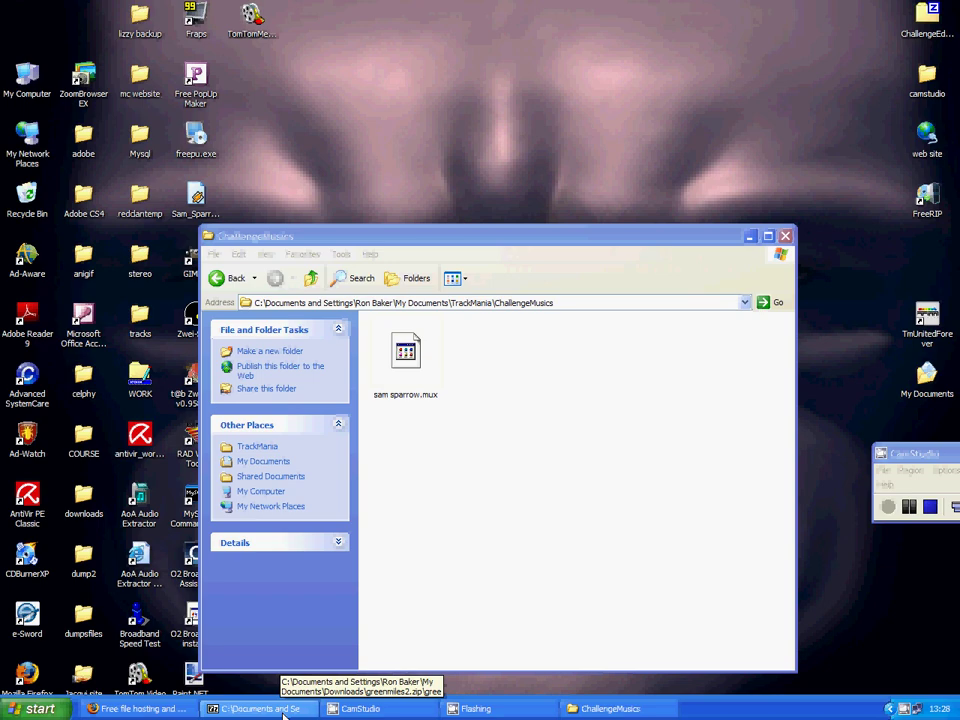
pyautogui.click(150, 709)
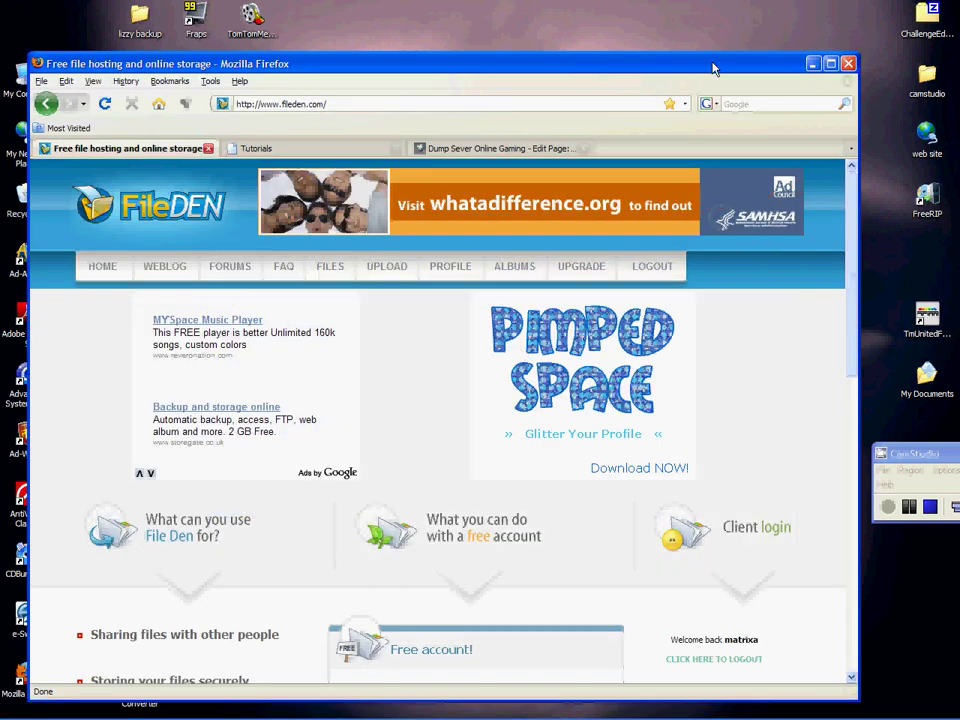
pyautogui.moveTo(714, 64); pyautogui.dragTo(549, 49)
pyautogui.moveTo(726, 238); pyautogui.dragTo(956, 205)
pyautogui.moveTo(637, 205); pyautogui.dragTo(848, 210)
pyautogui.moveTo(443, 57); pyautogui.dragTo(530, 46)
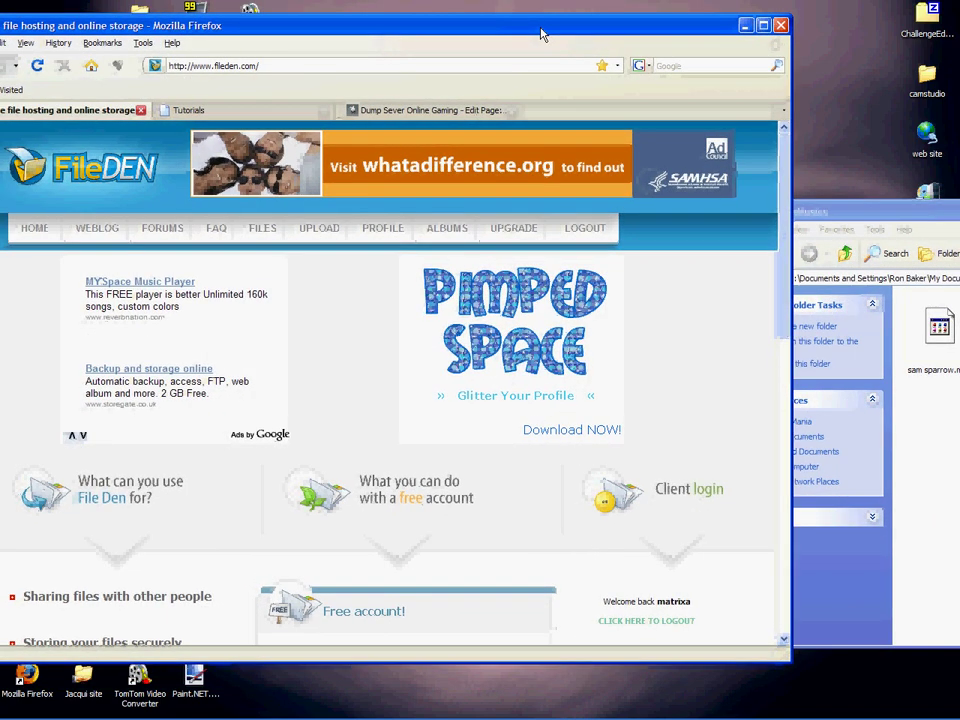
# Open FileDEN's upload page and close the ChallengeMusics folder window
pyautogui.click(325, 229)
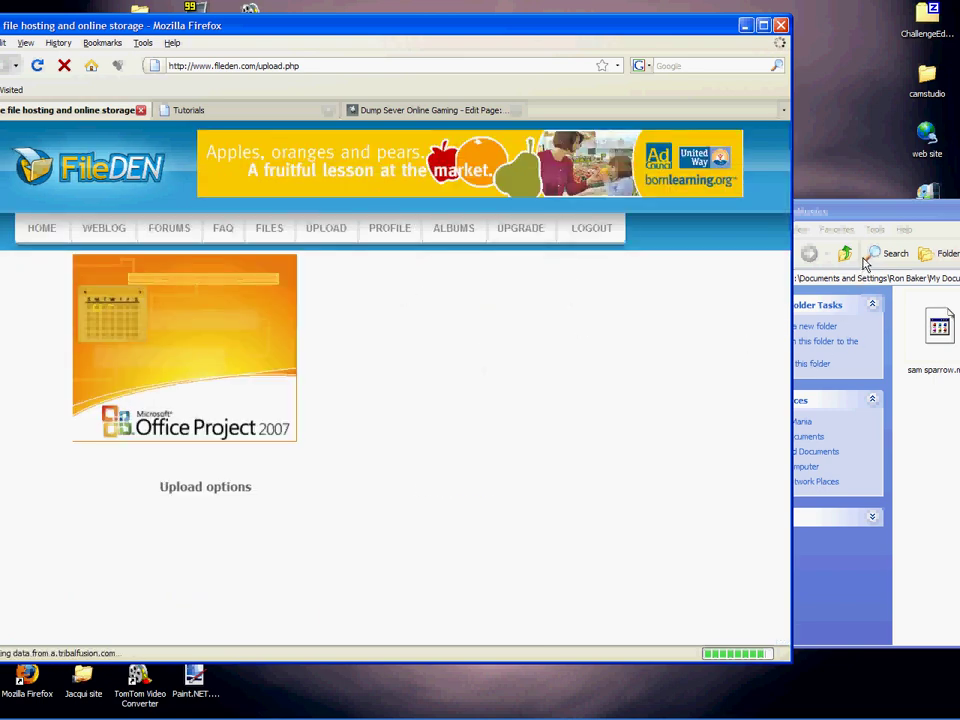
pyautogui.moveTo(857, 218); pyautogui.dragTo(484, 279)
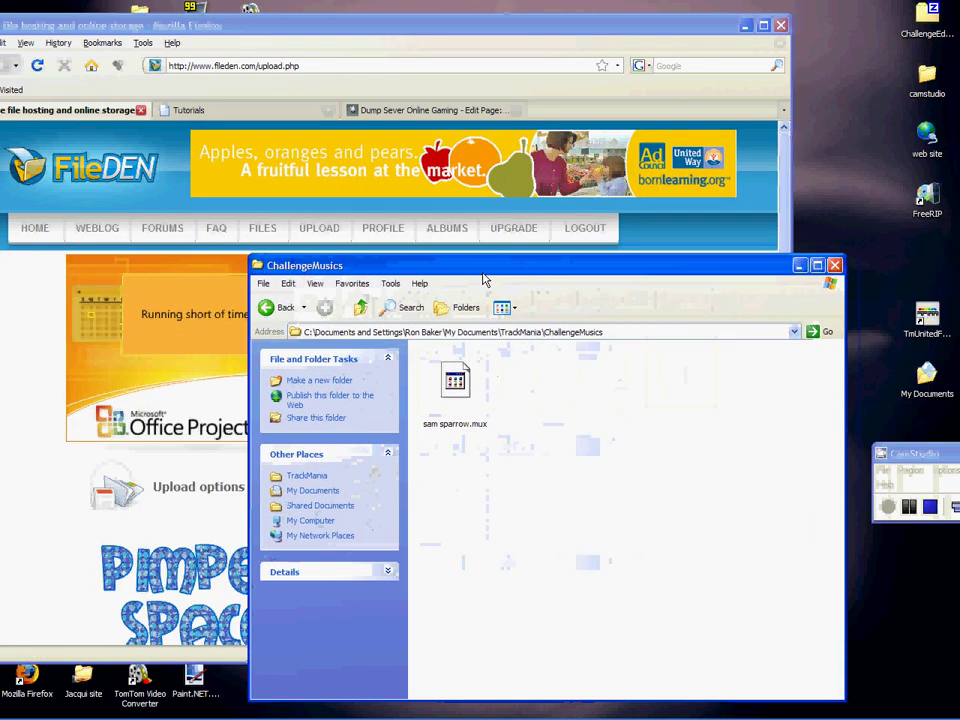
pyautogui.click(834, 265)
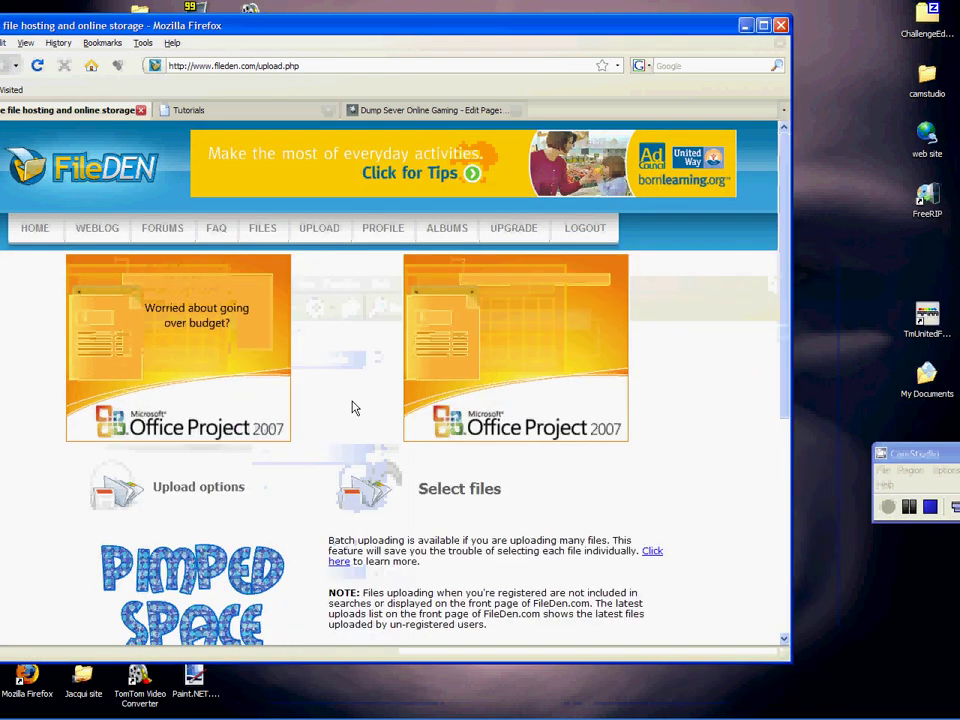
pyautogui.click(305, 232)
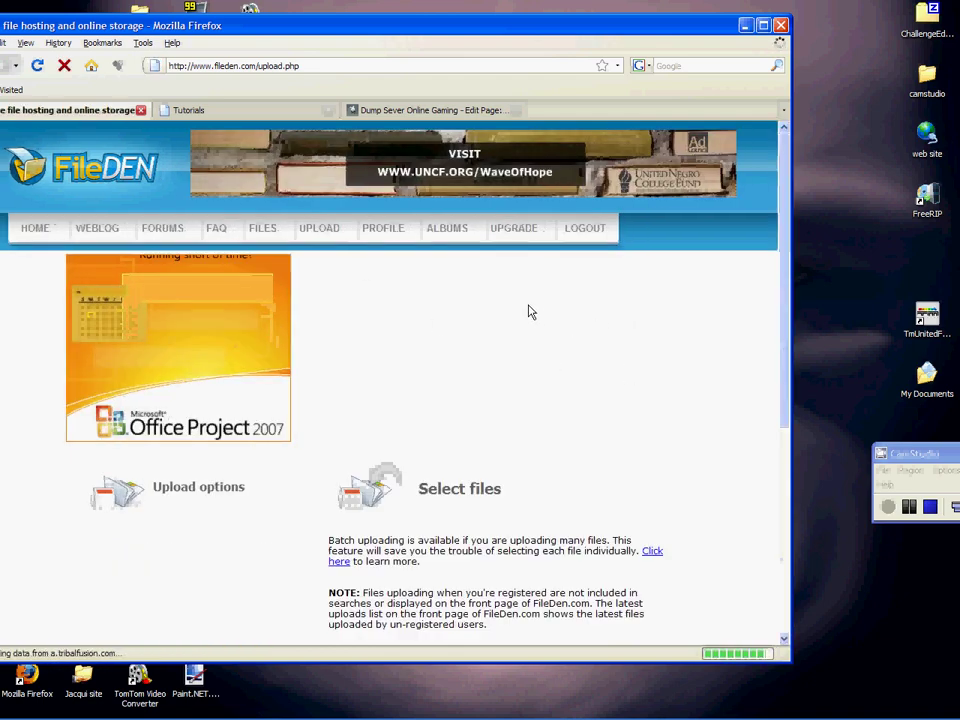
# Choose sam sparrow.mux from My Documents\TrackMania\ChallengeMusics as the file for FileDEN and upload it
pyautogui.scroll(-3, 795, 333)
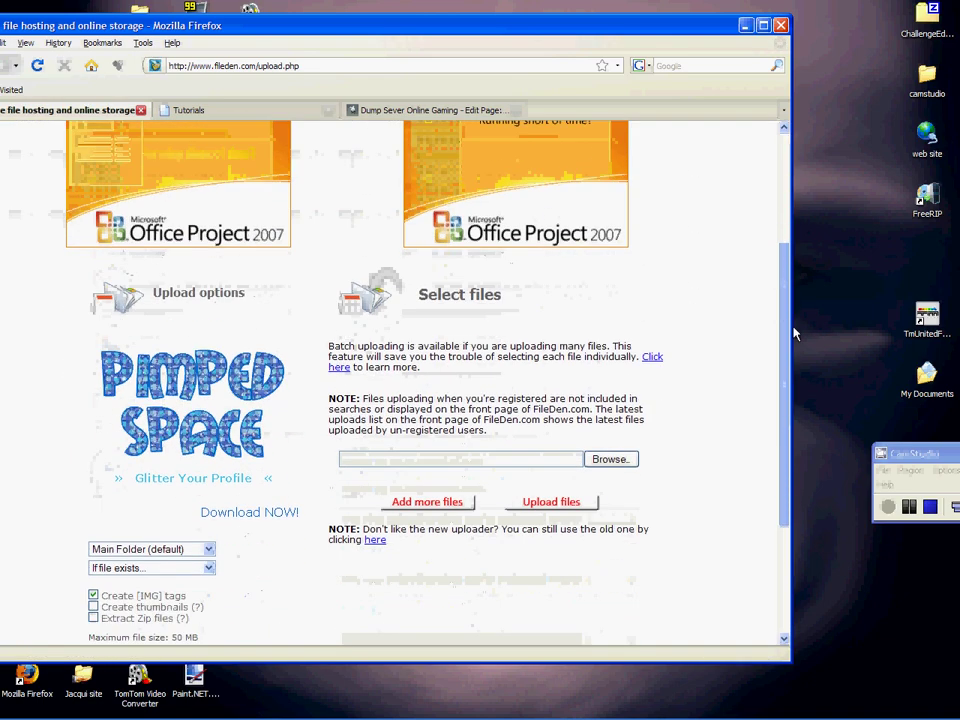
pyautogui.scroll(-2, 795, 333)
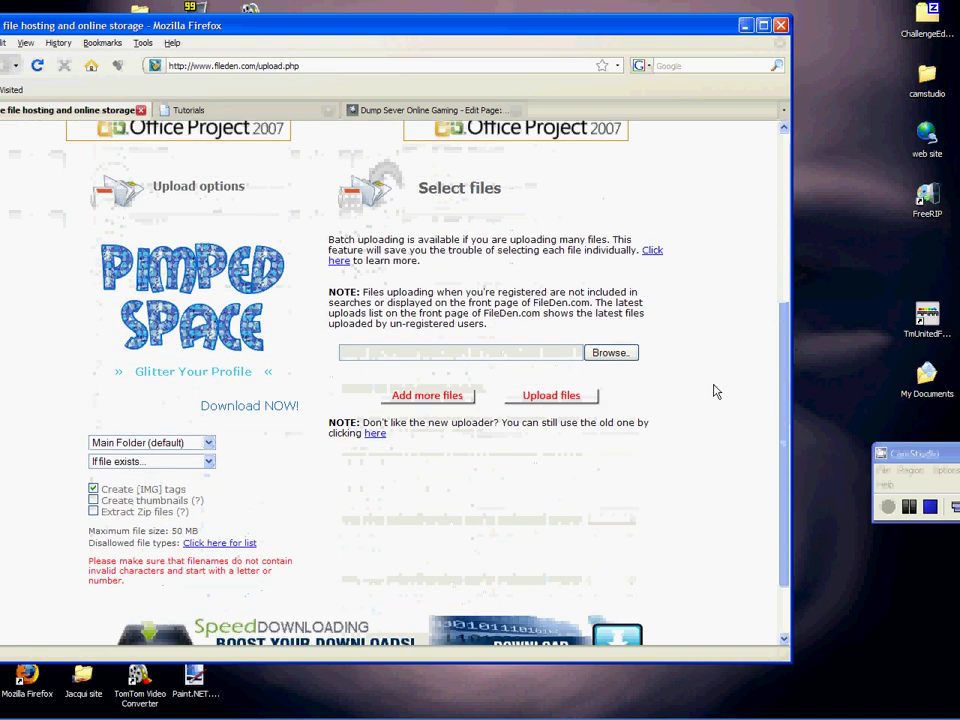
pyautogui.click(576, 395)
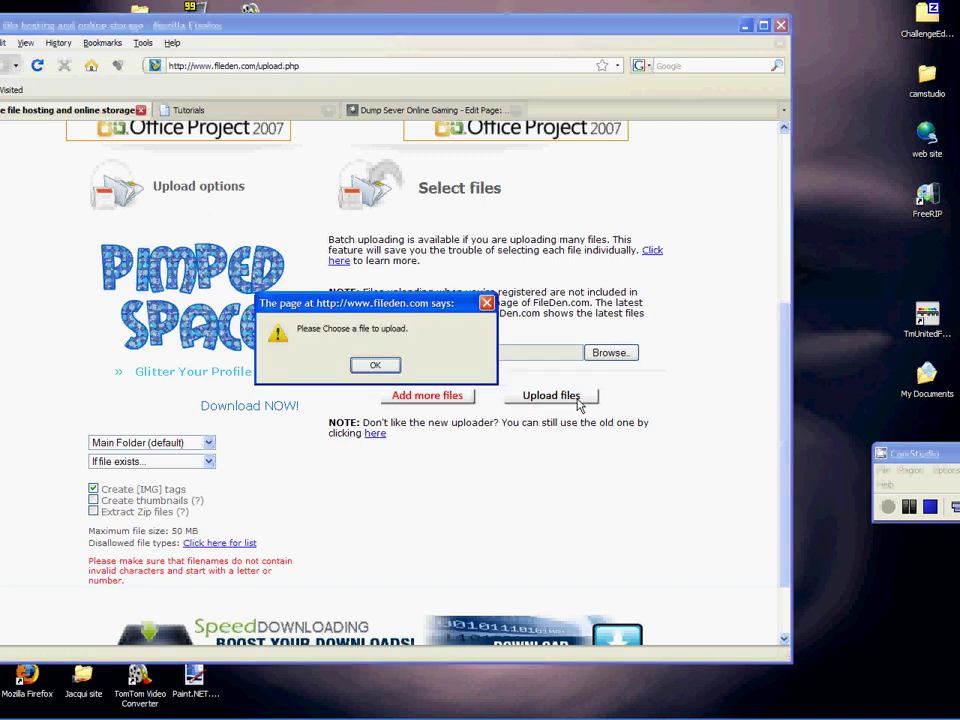
pyautogui.click(375, 366)
pyautogui.click(609, 352)
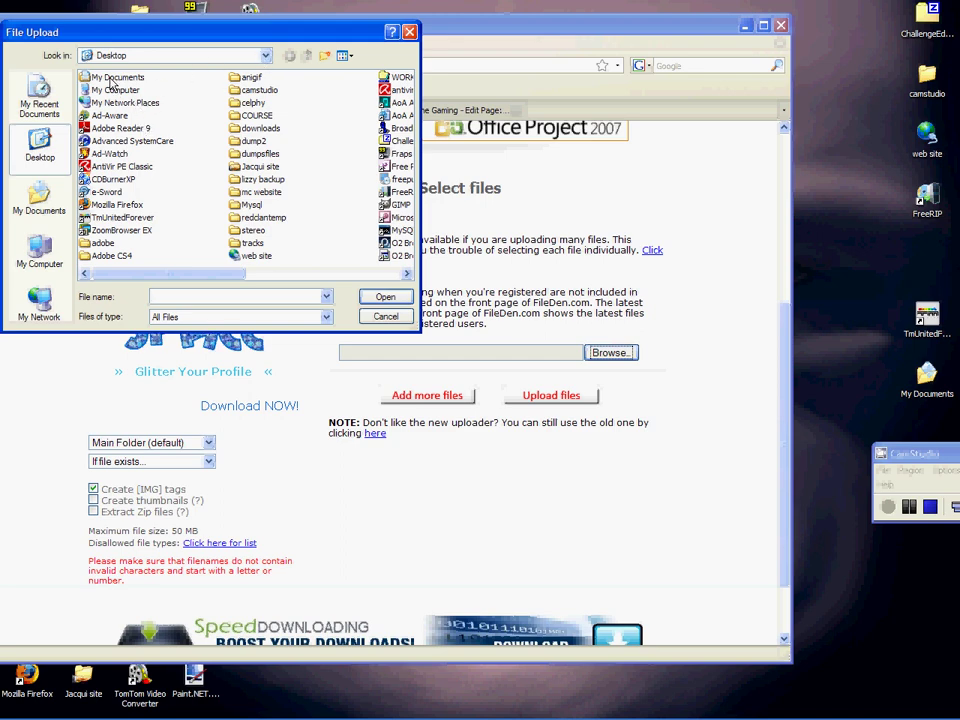
pyautogui.doubleClick(110, 80)
pyautogui.doubleClick(268, 104)
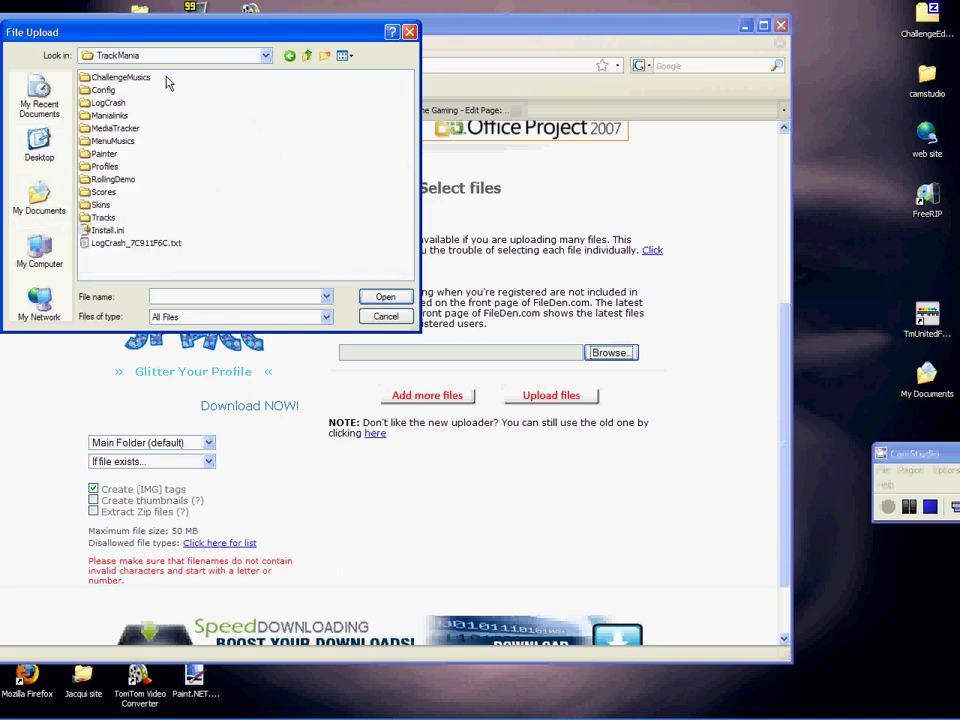
pyautogui.doubleClick(106, 80)
pyautogui.click(103, 77)
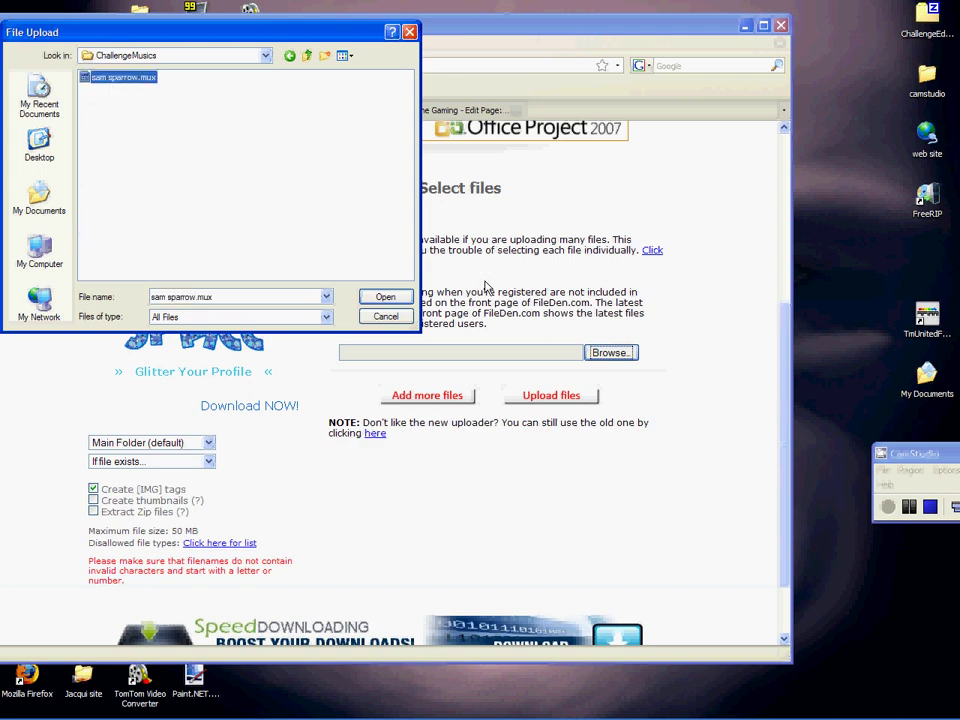
pyautogui.click(385, 297)
pyautogui.click(546, 395)
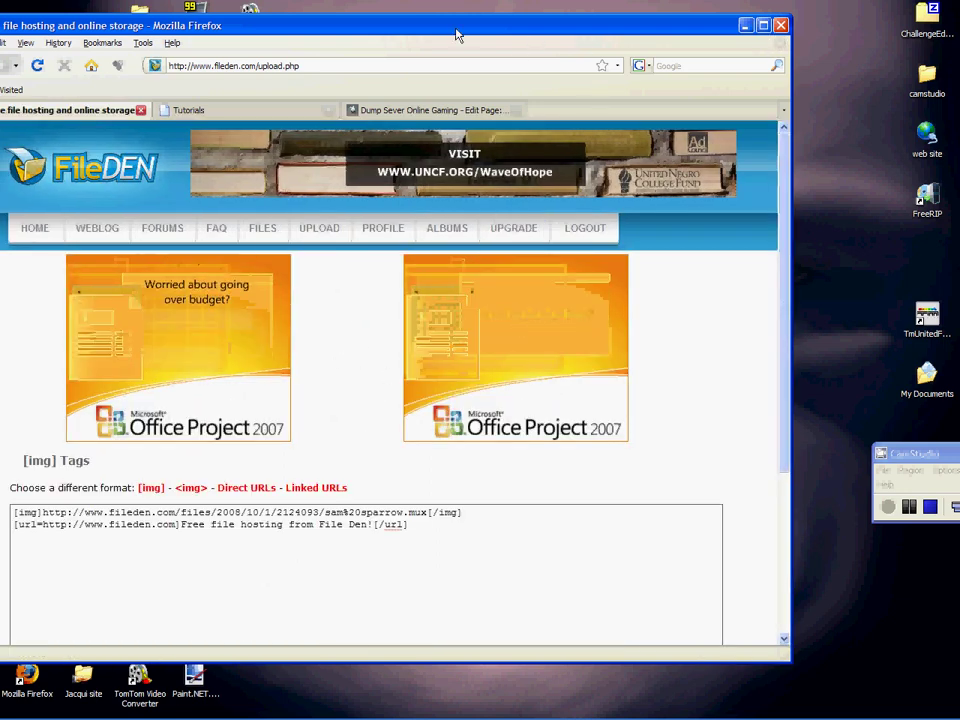
# Show the uploaded file's link in the Direct URLs format, copy it and dismiss the browser window
pyautogui.moveTo(457, 35); pyautogui.dragTo(536, 26)
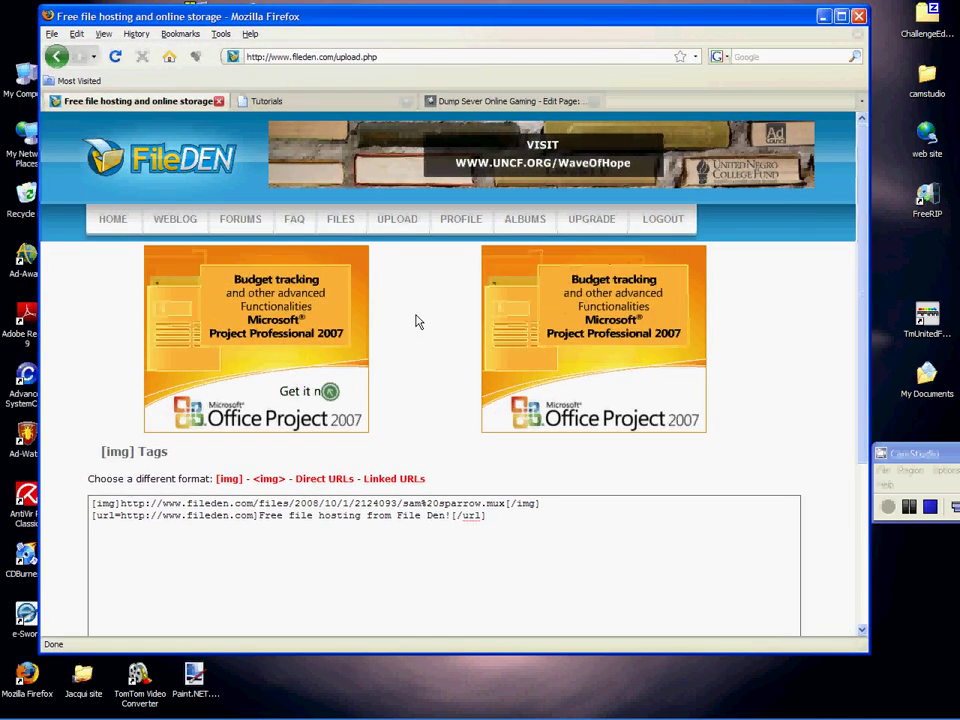
pyautogui.click(325, 481)
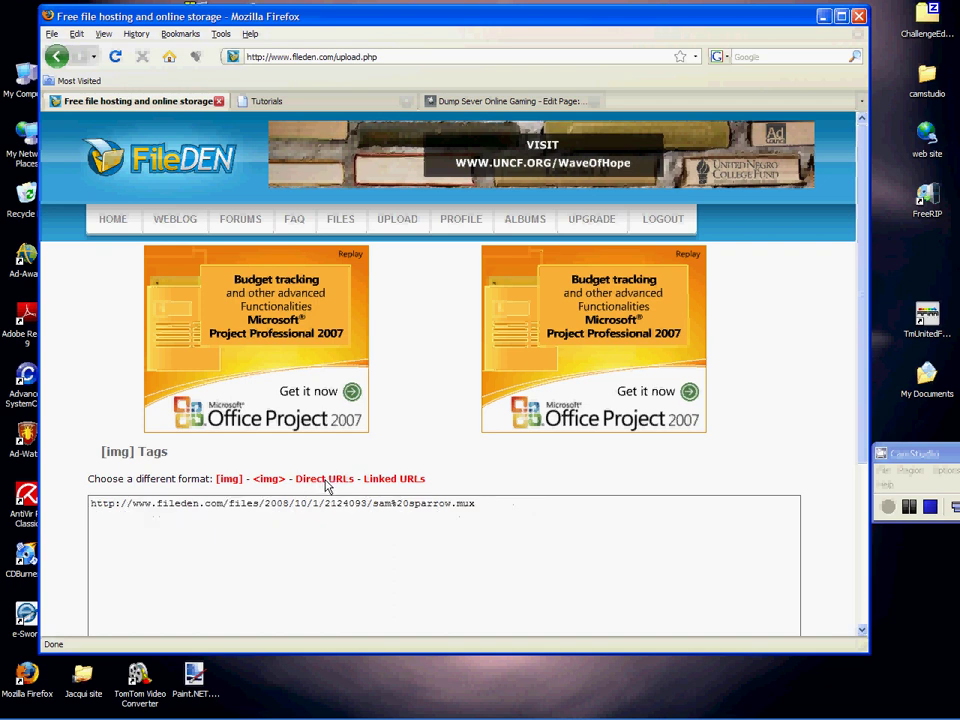
pyautogui.click(451, 506)
pyautogui.hotkey('ctrl', 'c')
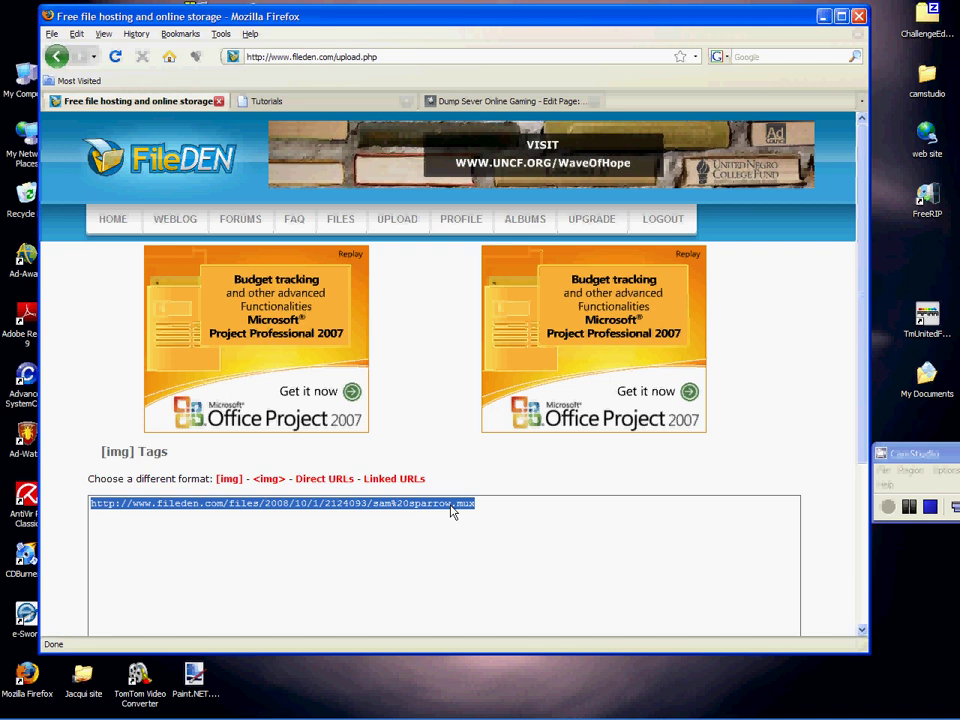
pyautogui.click(858, 17)
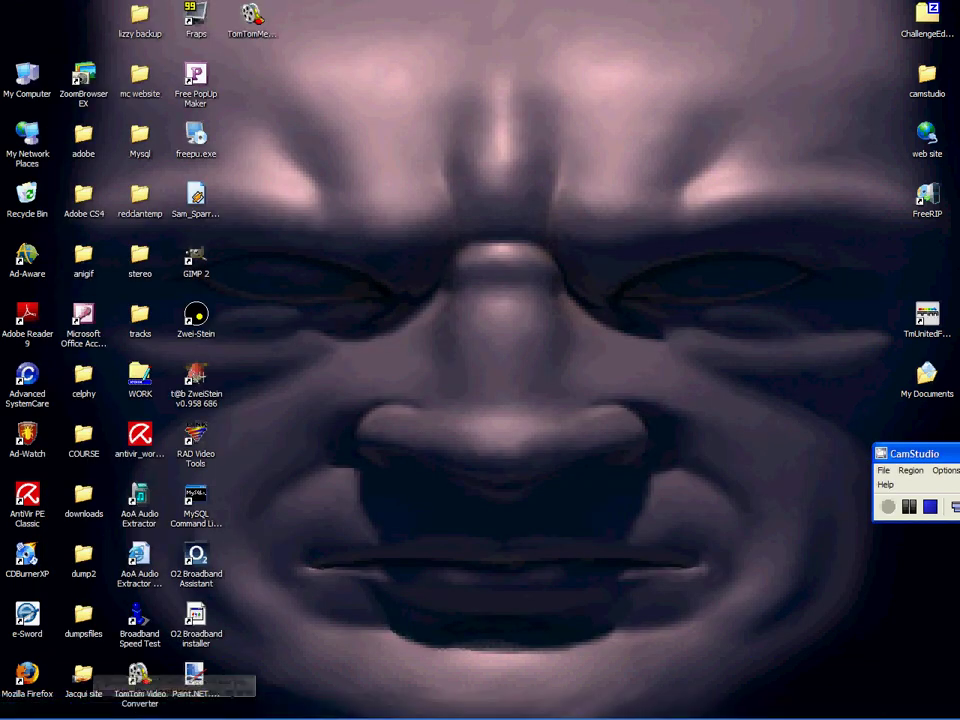
# Open the ChallengeMusics folder inside My Documents\TrackMania again
pyautogui.doubleClick(927, 385)
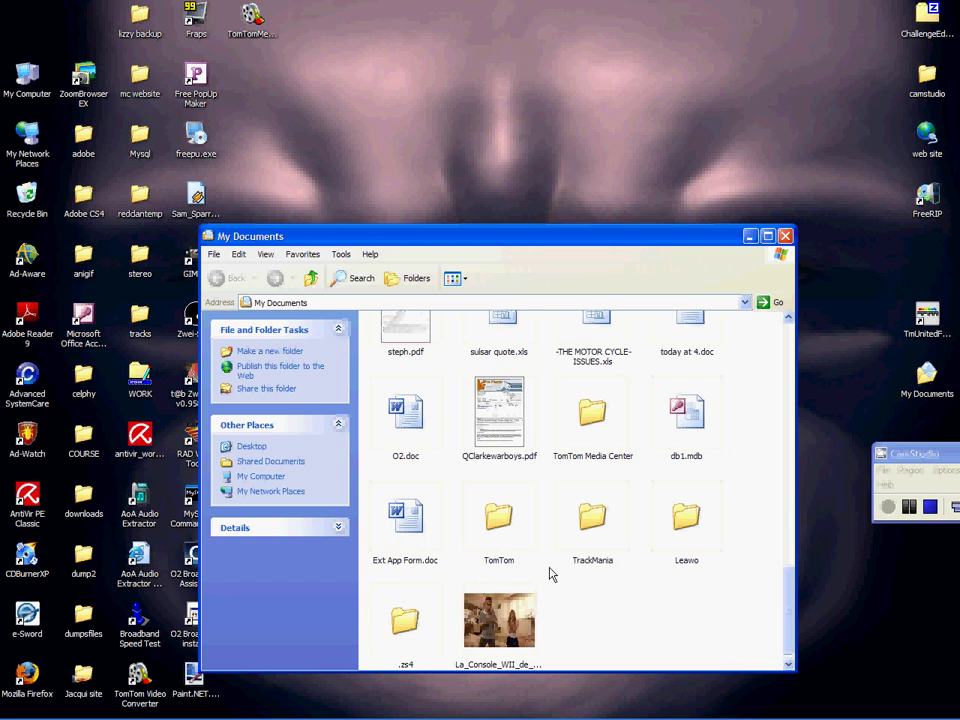
pyautogui.click(590, 517)
pyautogui.doubleClick(590, 517)
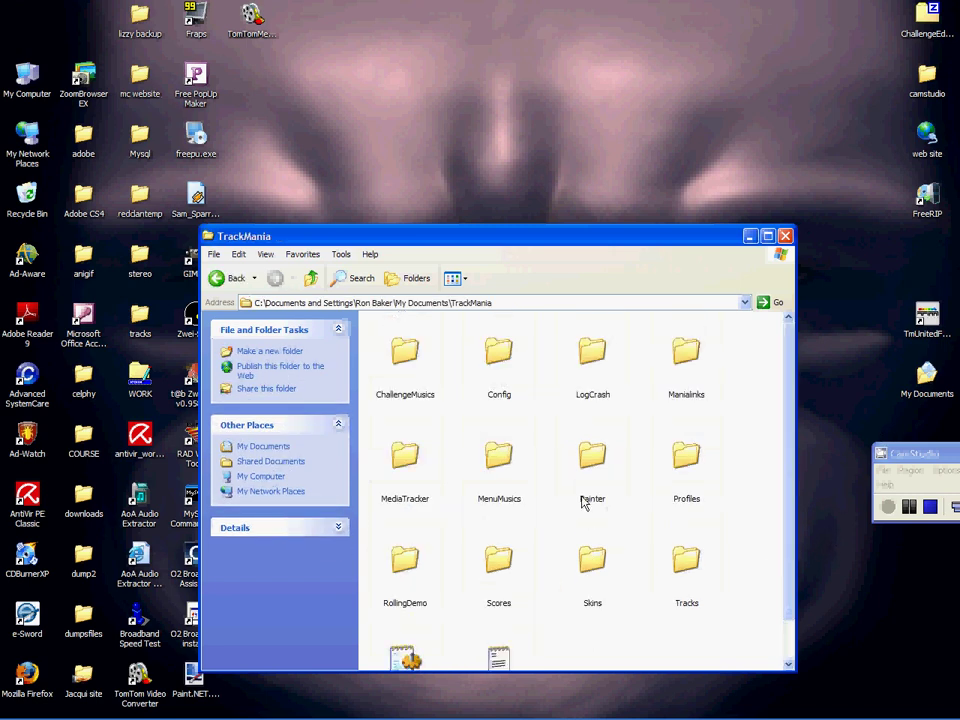
pyautogui.doubleClick(394, 350)
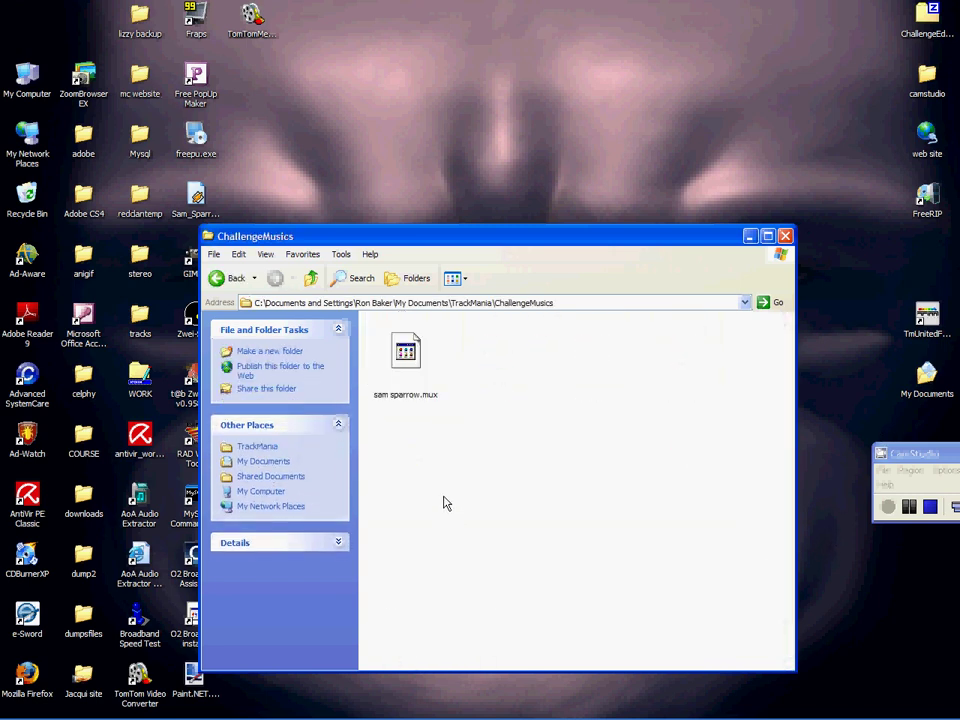
# Create a new text document in ChallengeMusics, open it in Notepad and paste the copied direct URL into it
pyautogui.rightClick(434, 433)
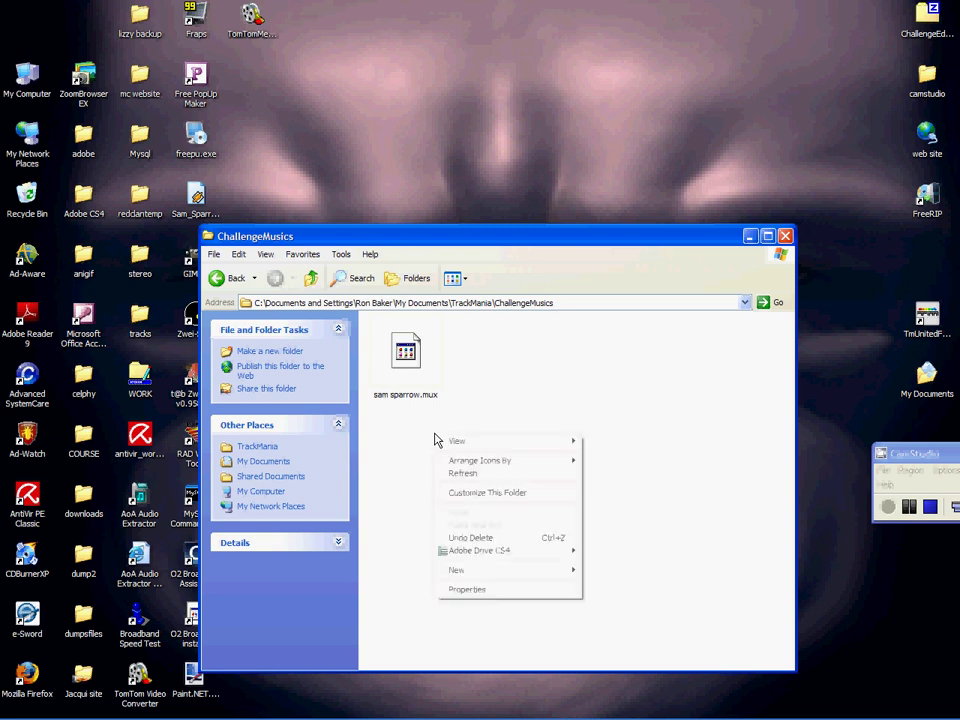
pyautogui.moveTo(484, 571)
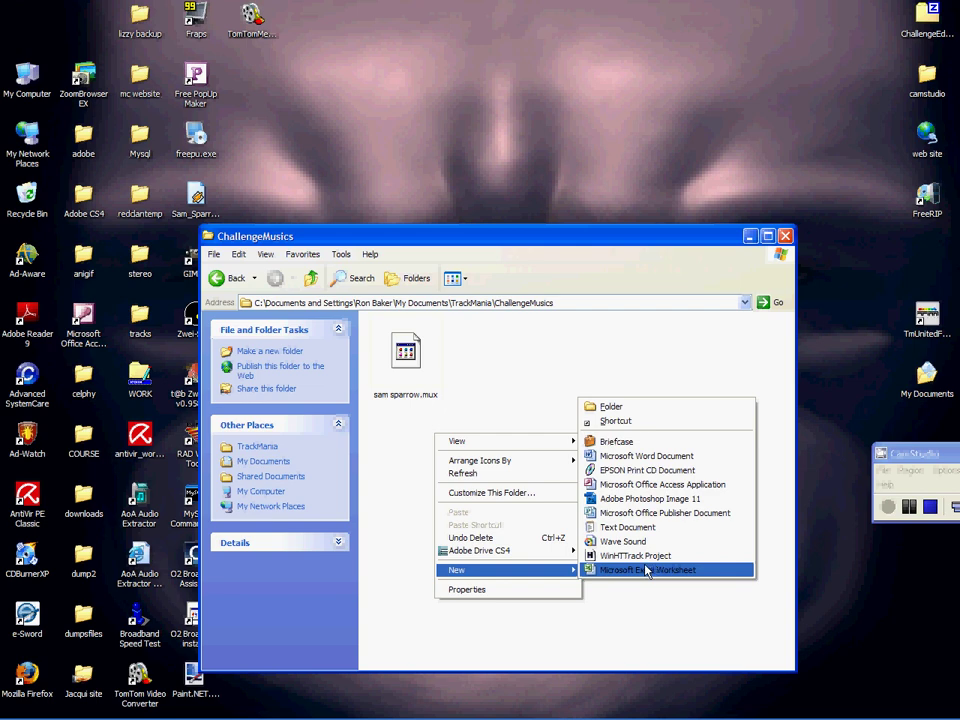
pyautogui.click(627, 527)
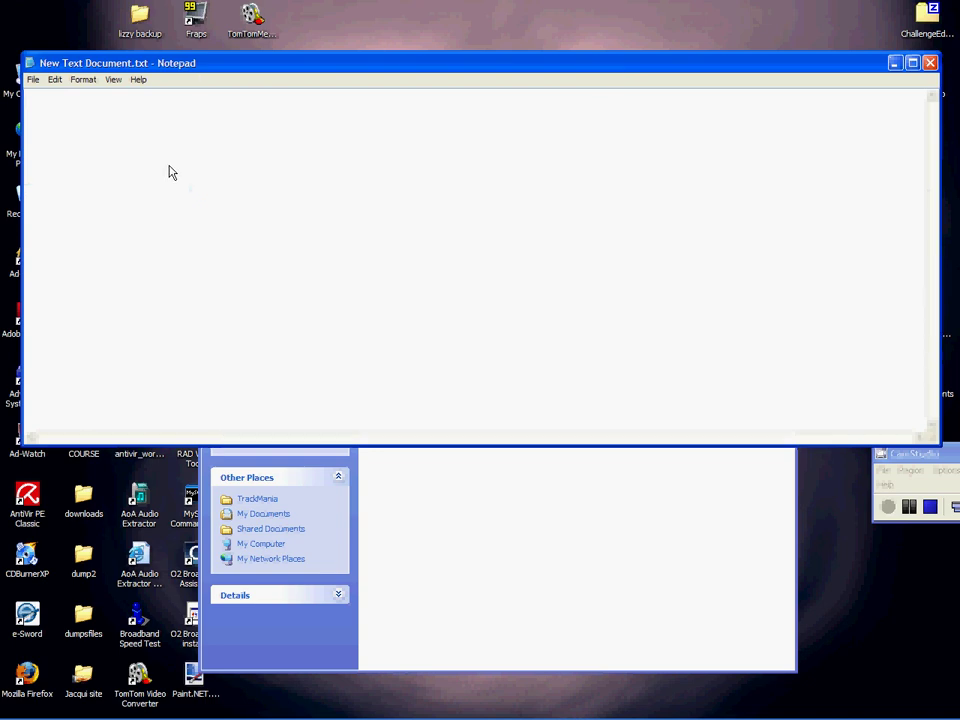
pyautogui.hotkey('ctrl', 'v')
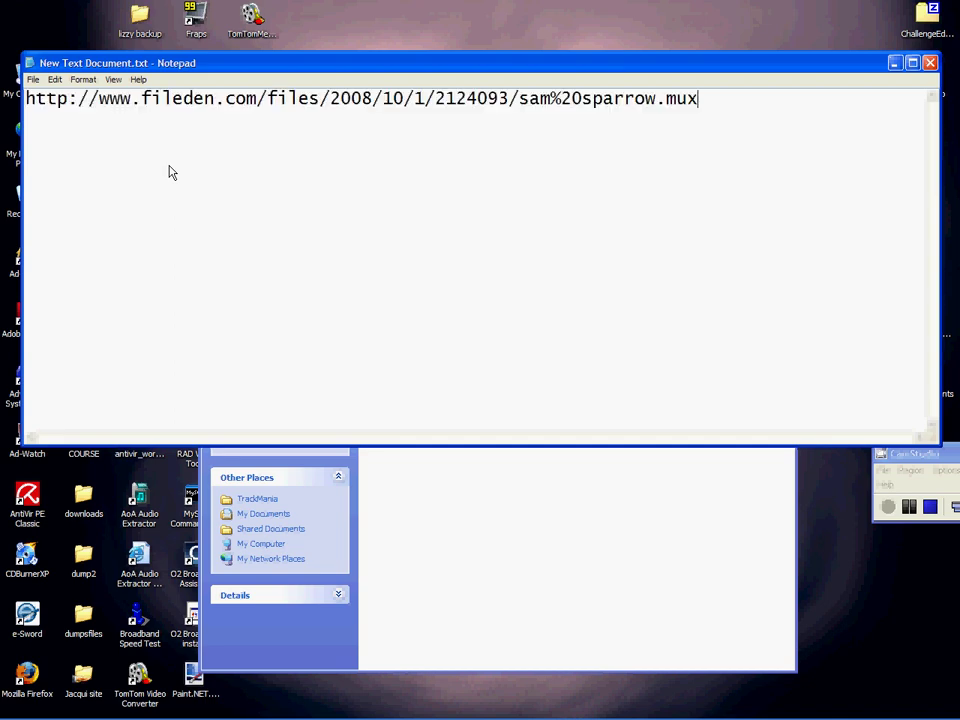
# Save the document in ChallengeMusics as sam sparrow.mux.loc with the file type All Files, and close Notepad
pyautogui.click(33, 79)
pyautogui.click(70, 136)
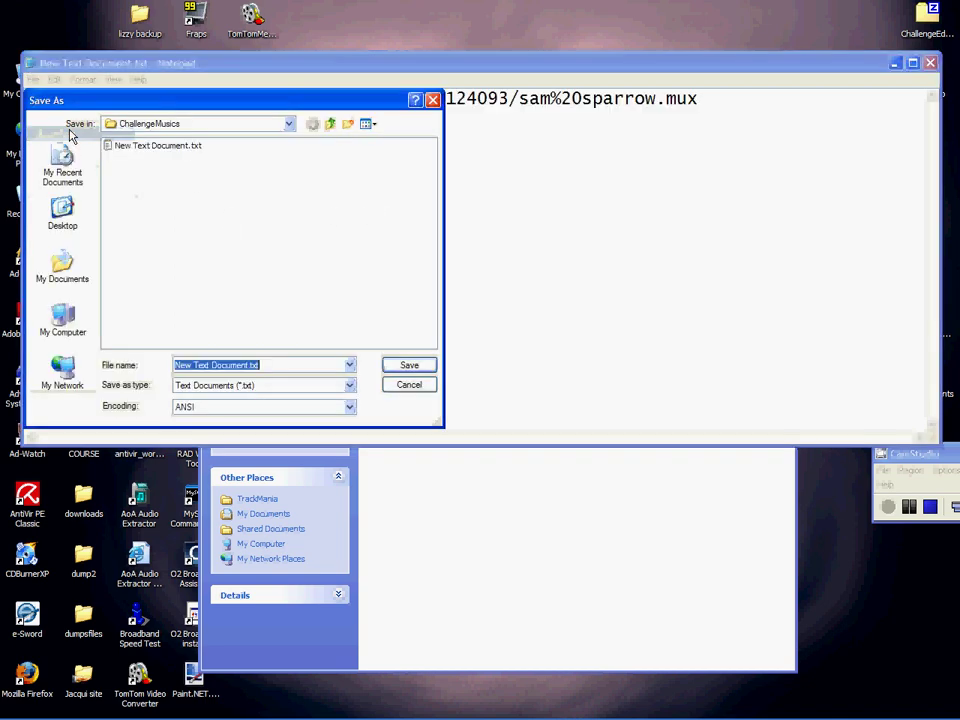
pyautogui.click(349, 385)
pyautogui.click(241, 409)
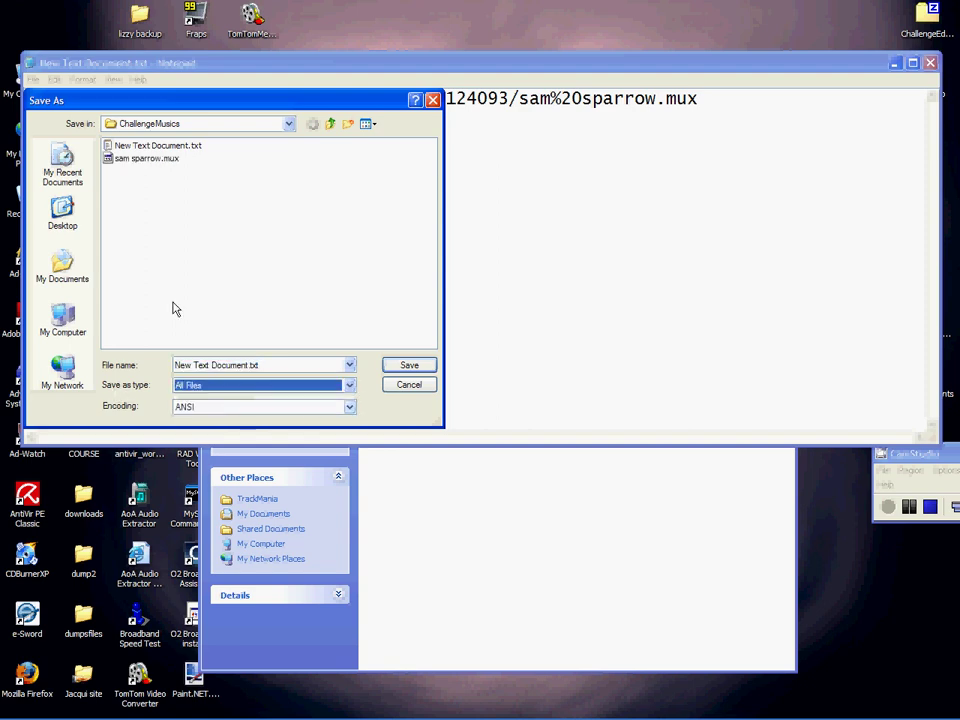
pyautogui.click(175, 146)
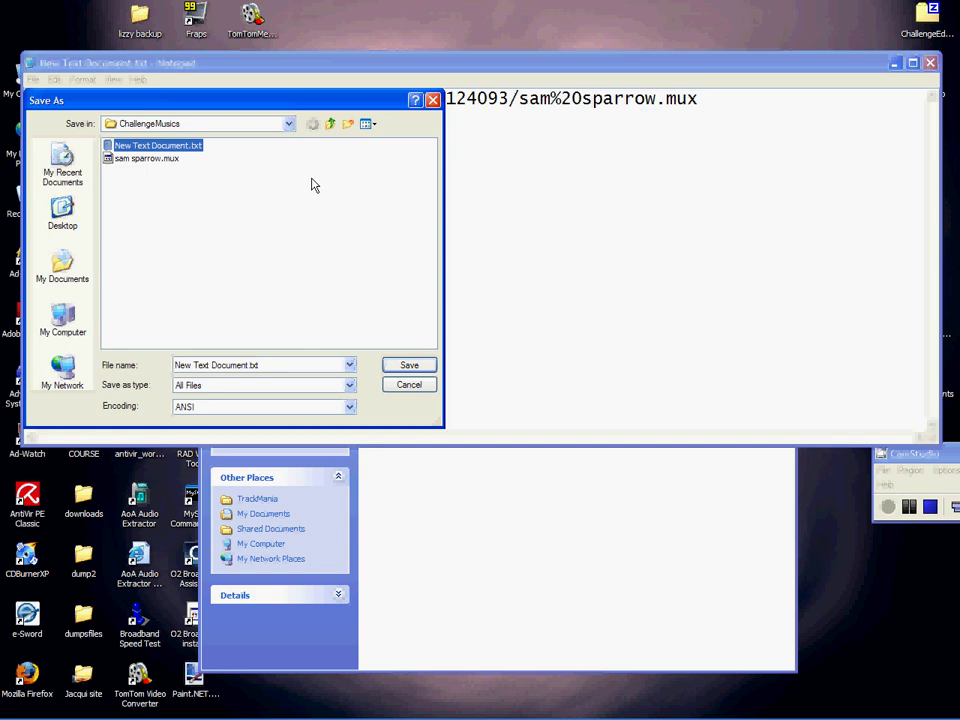
pyautogui.press('Down')
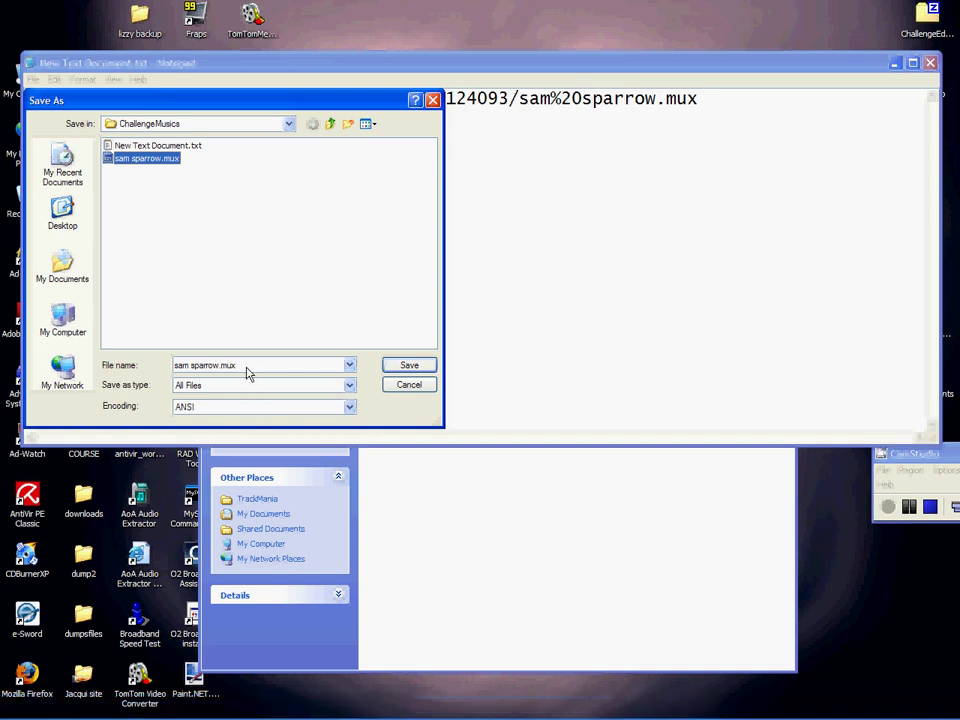
pyautogui.click(246, 371)
pyautogui.click(246, 371)
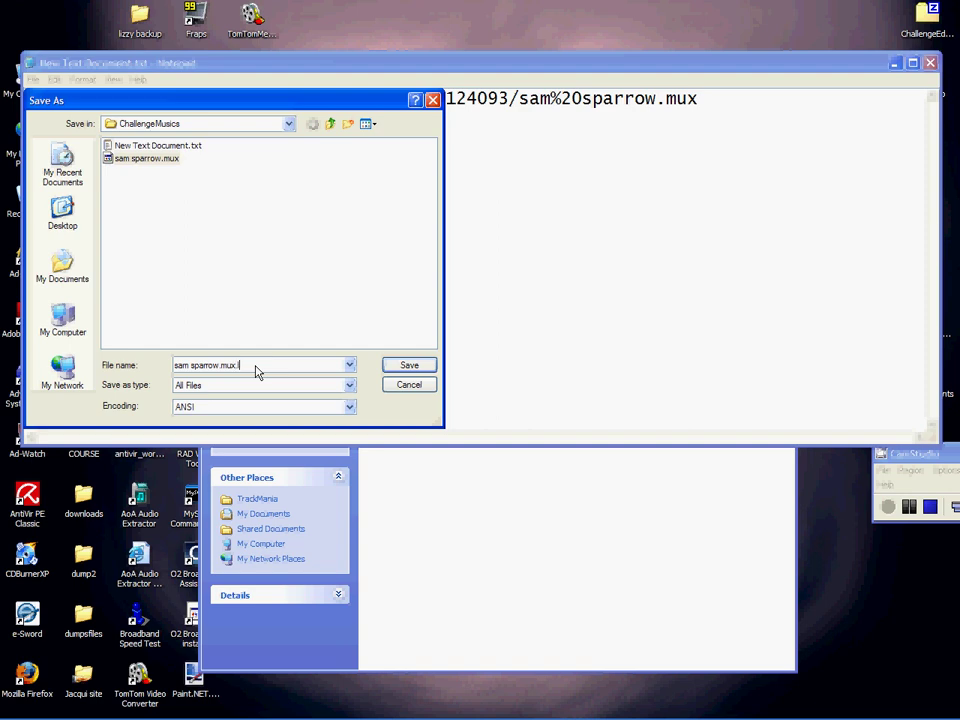
pyautogui.write('.loc')
pyautogui.click(409, 365)
pyautogui.click(930, 63)
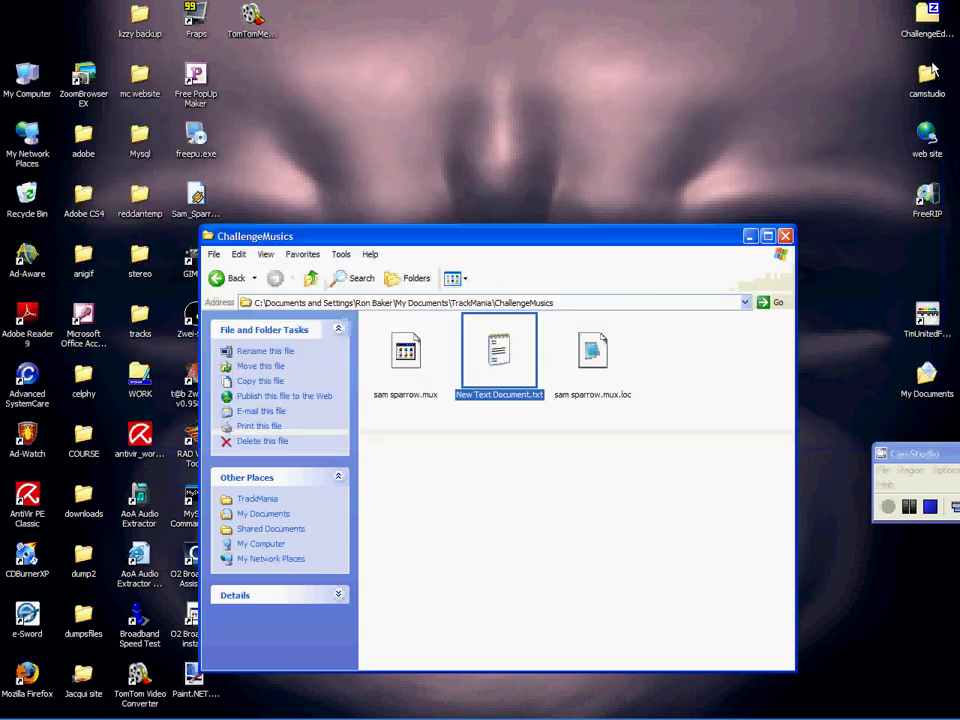
# Delete the leftover New Text Document.txt from the ChallengeMusics folder
pyautogui.click(590, 487)
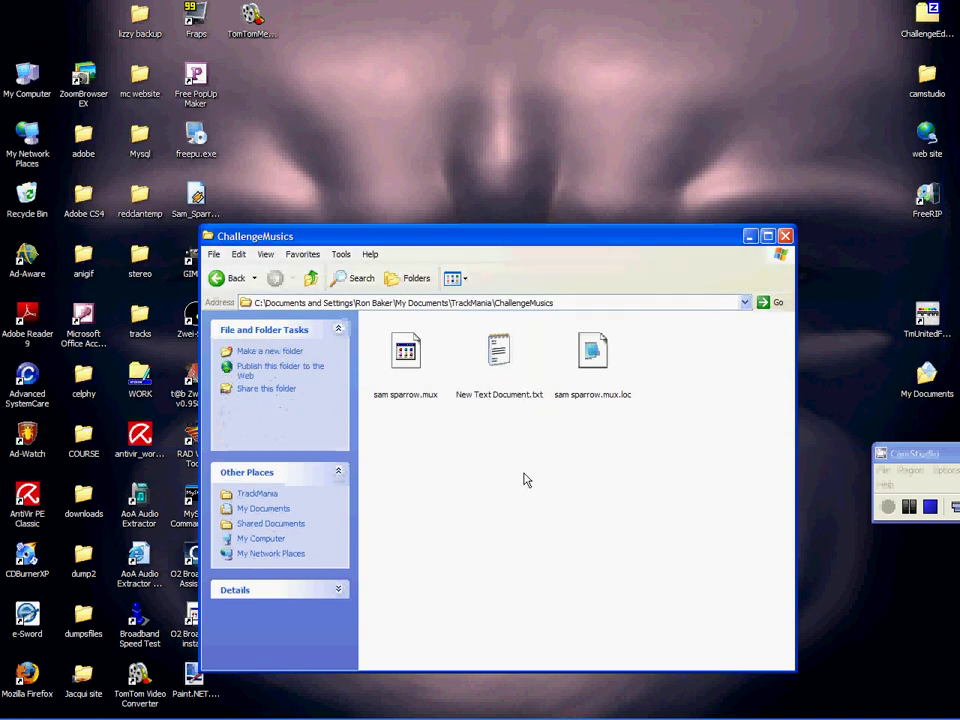
pyautogui.click(490, 365)
pyautogui.press('Delete')
pyautogui.press('Return')
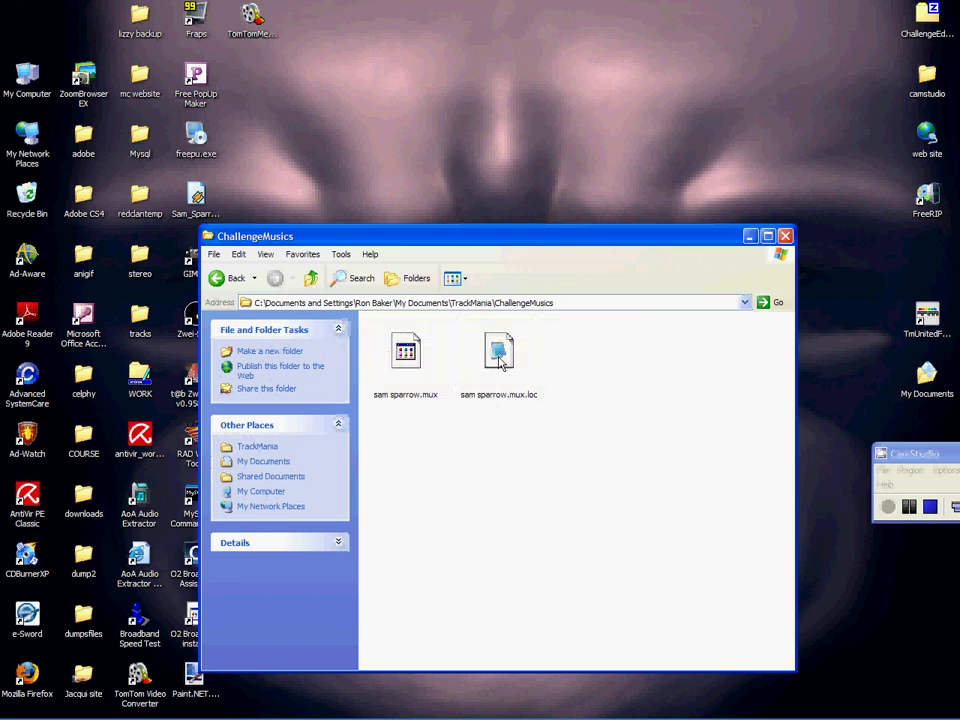
# Open sam sparrow.mux.loc in Notepad to check the URL it contains, and close it again
pyautogui.click(500, 358)
pyautogui.doubleClick(500, 358)
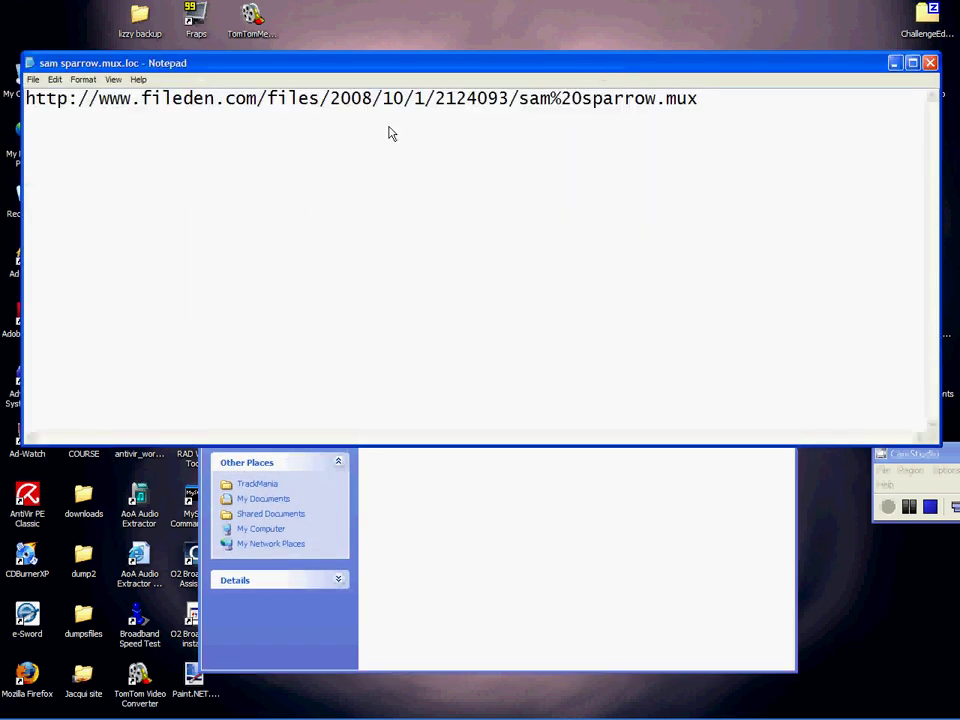
pyautogui.click(930, 63)
pyautogui.click(510, 443)
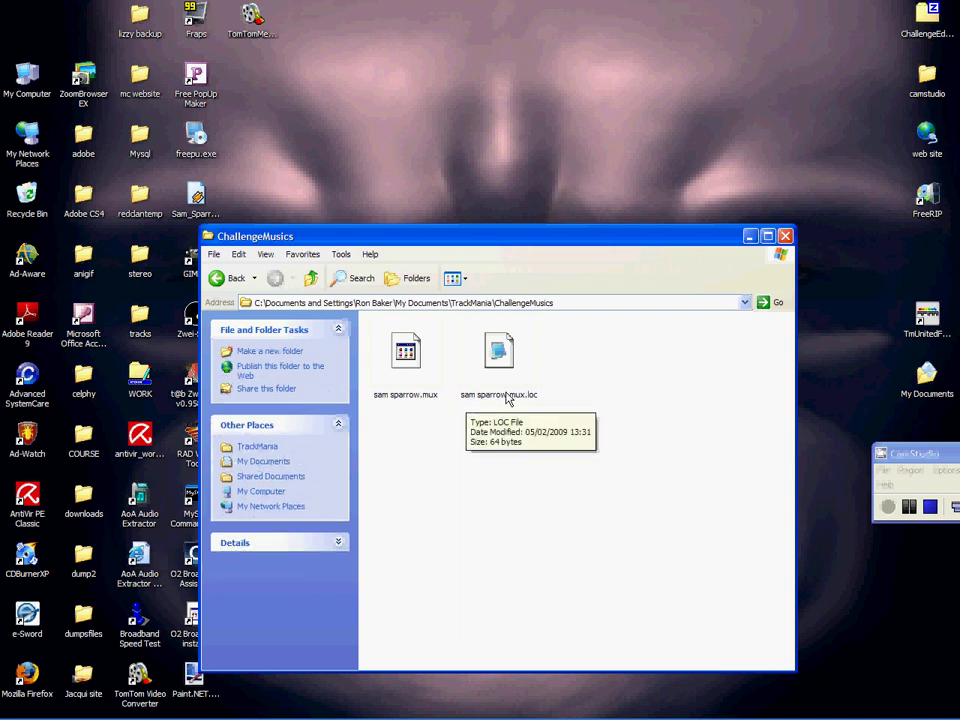
# Delete the local sam sparrow.mux file from the ChallengeMusics folder, sending it to the Recycle Bin
pyautogui.click(406, 385)
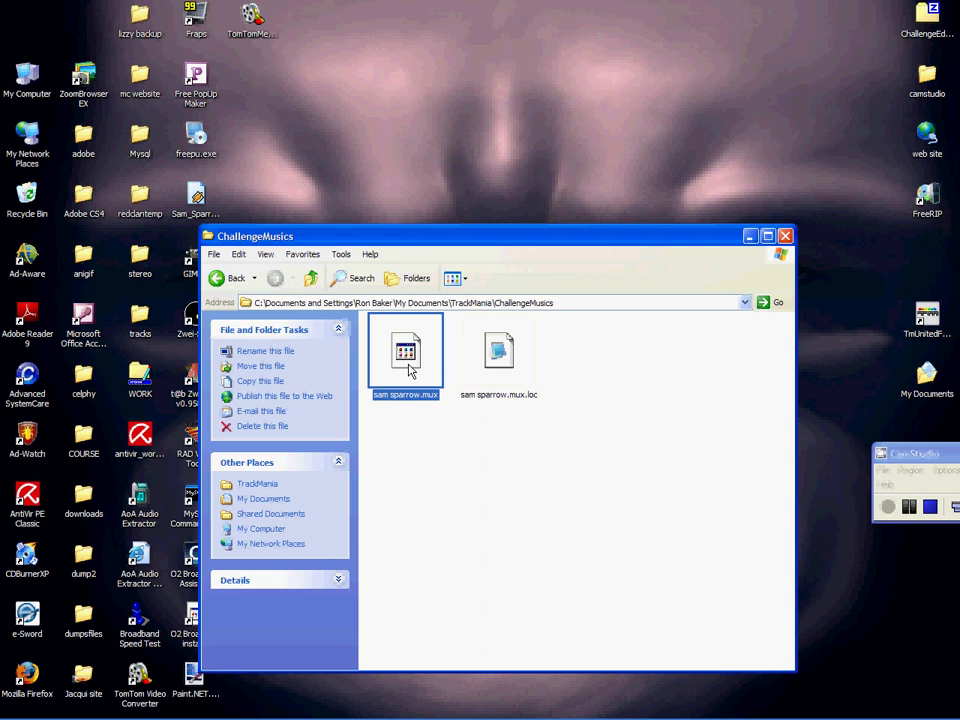
pyautogui.press('Delete')
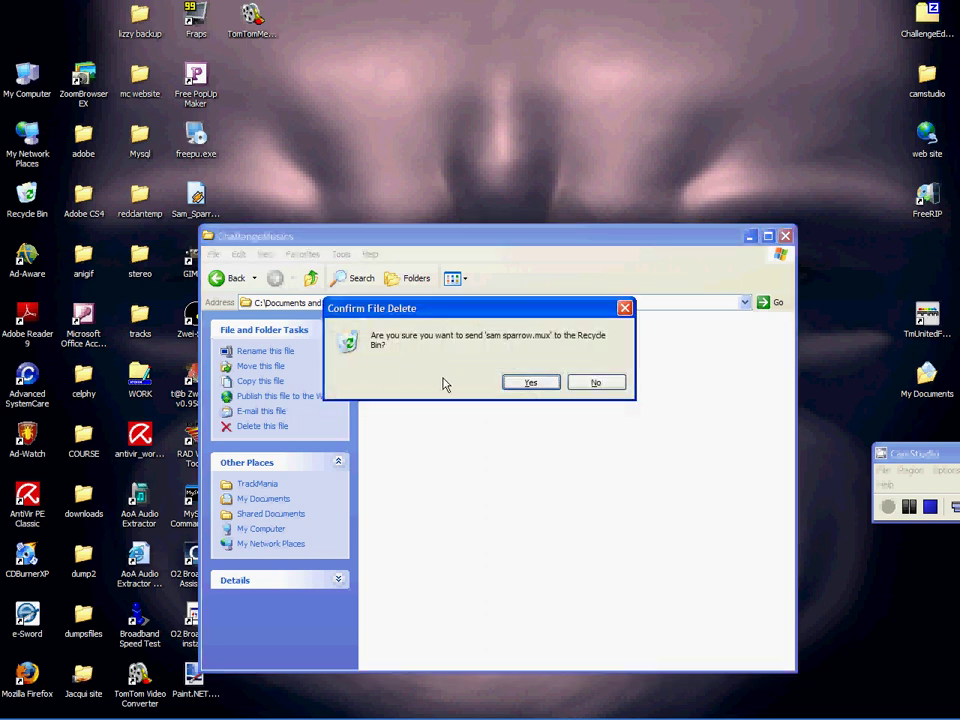
pyautogui.click(528, 381)
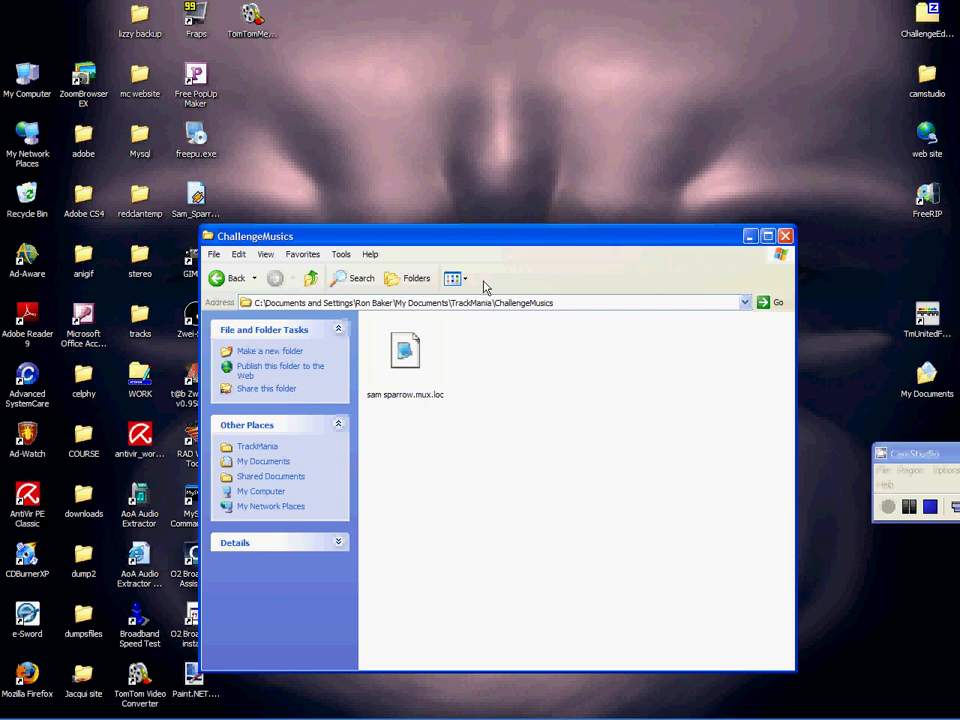
# Move the ChallengeMusics window higher on the desktop, and review the link in the remaining sam sparrow.mux.loc file before closing Notepad
pyautogui.moveTo(491, 242); pyautogui.dragTo(538, 100)
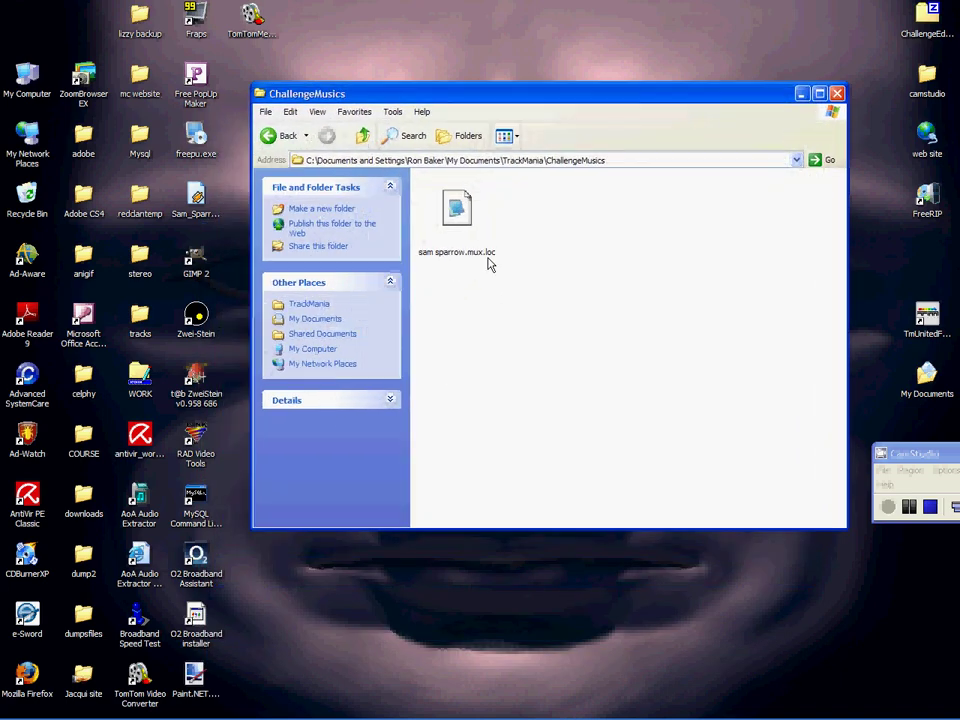
pyautogui.doubleClick(459, 200)
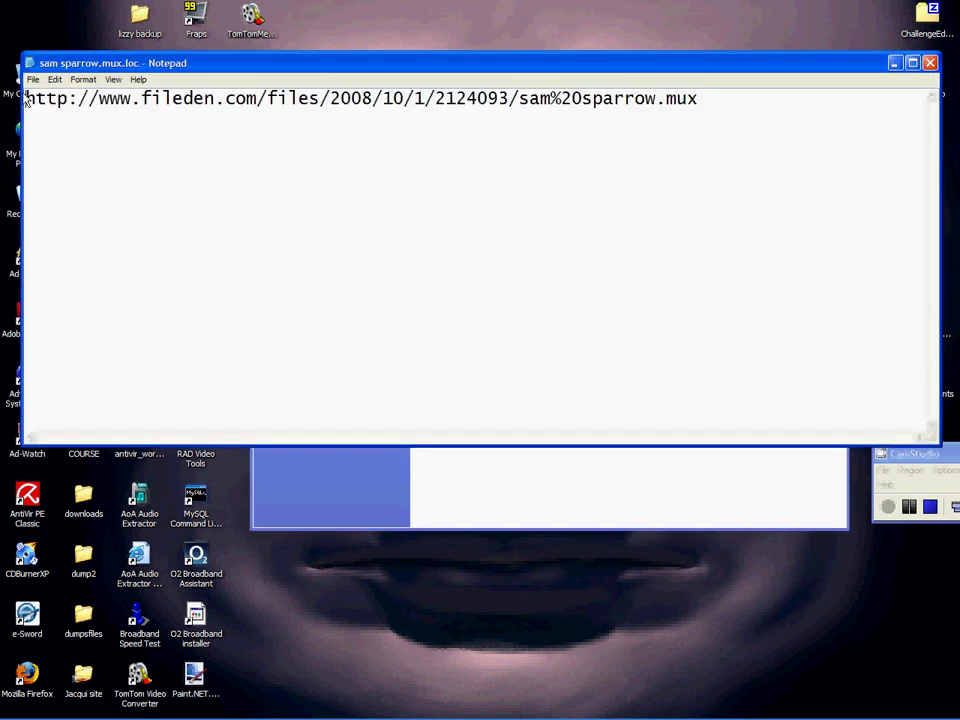
pyautogui.click(930, 64)
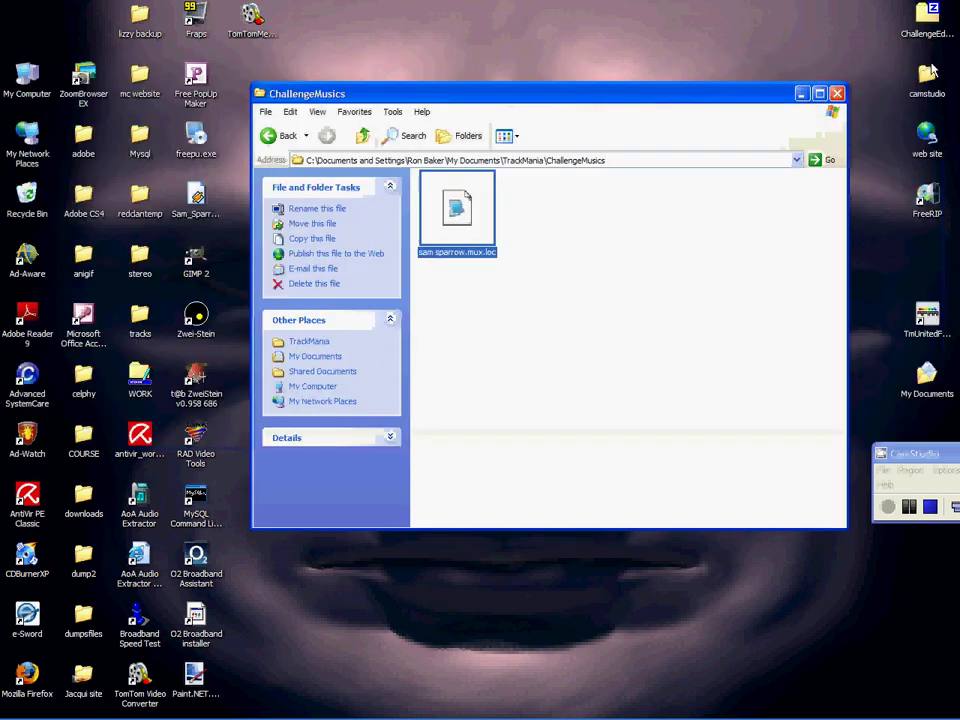
pyautogui.click(546, 319)
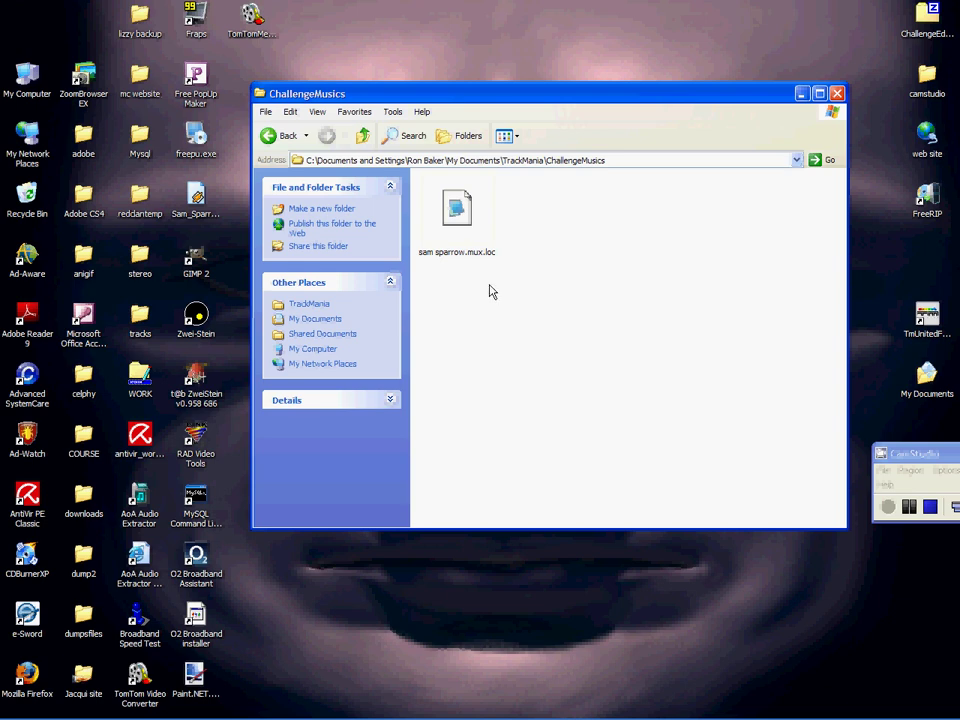
pyautogui.click(460, 212)
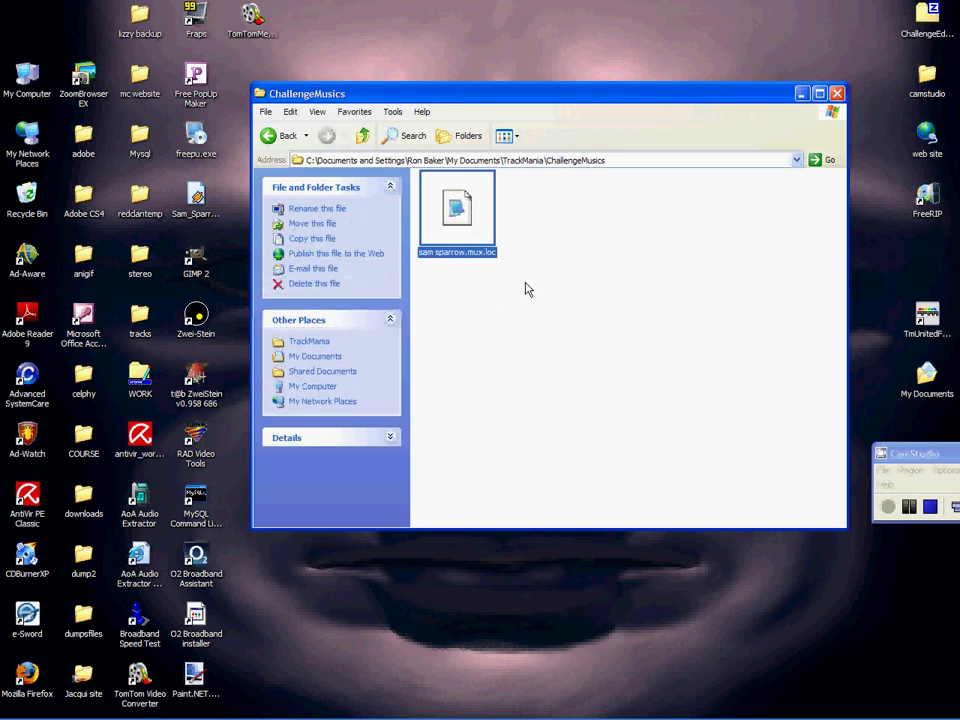
pyautogui.click(525, 330)
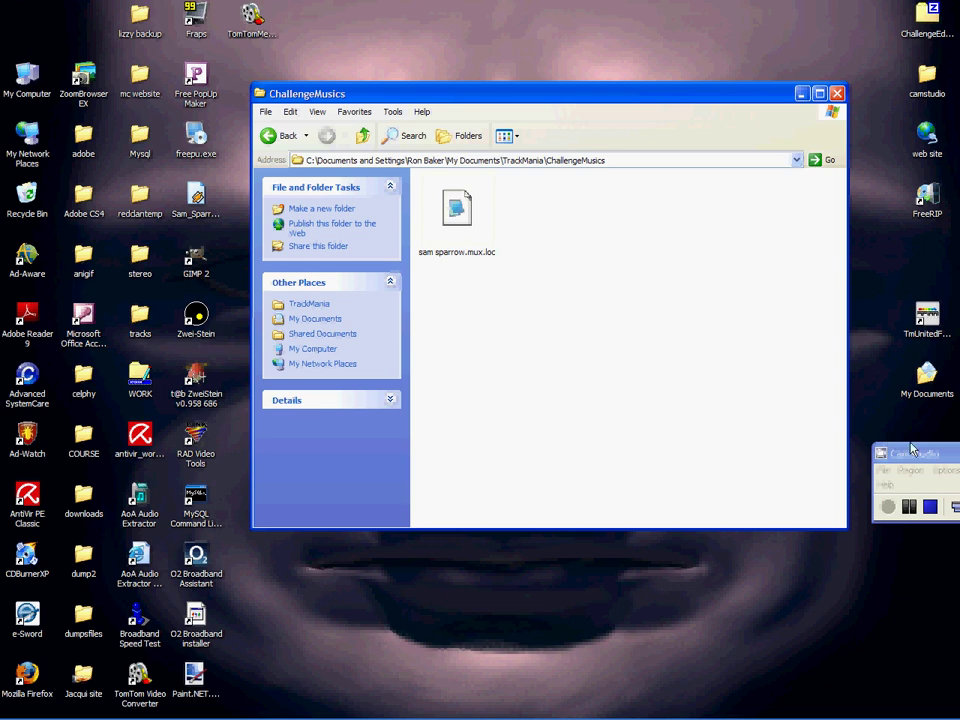
pyautogui.moveTo(913, 455); pyautogui.dragTo(673, 448)
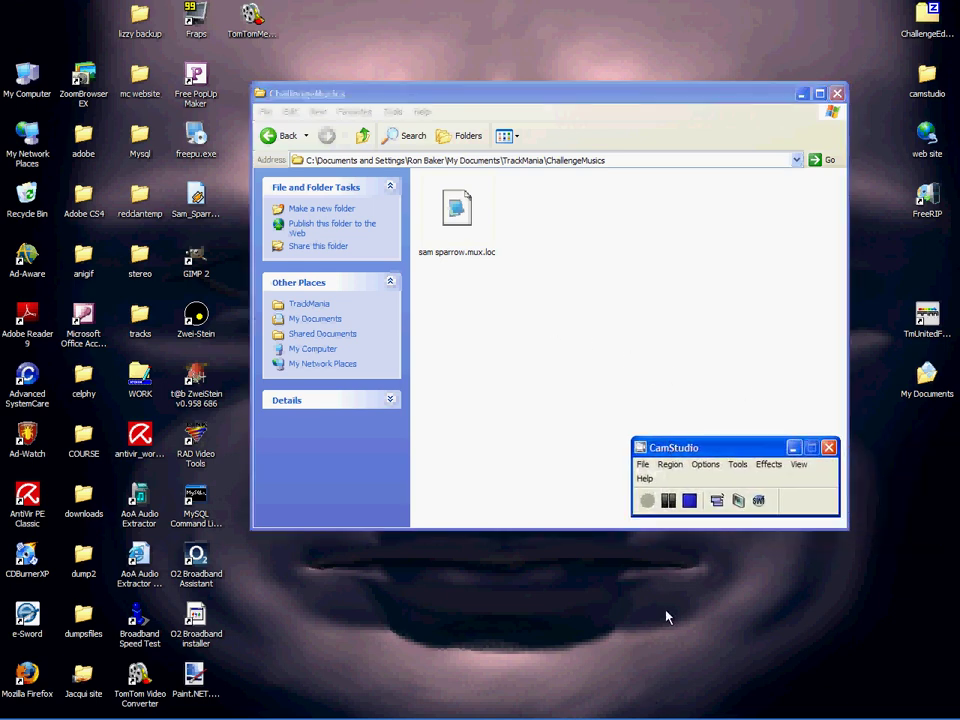